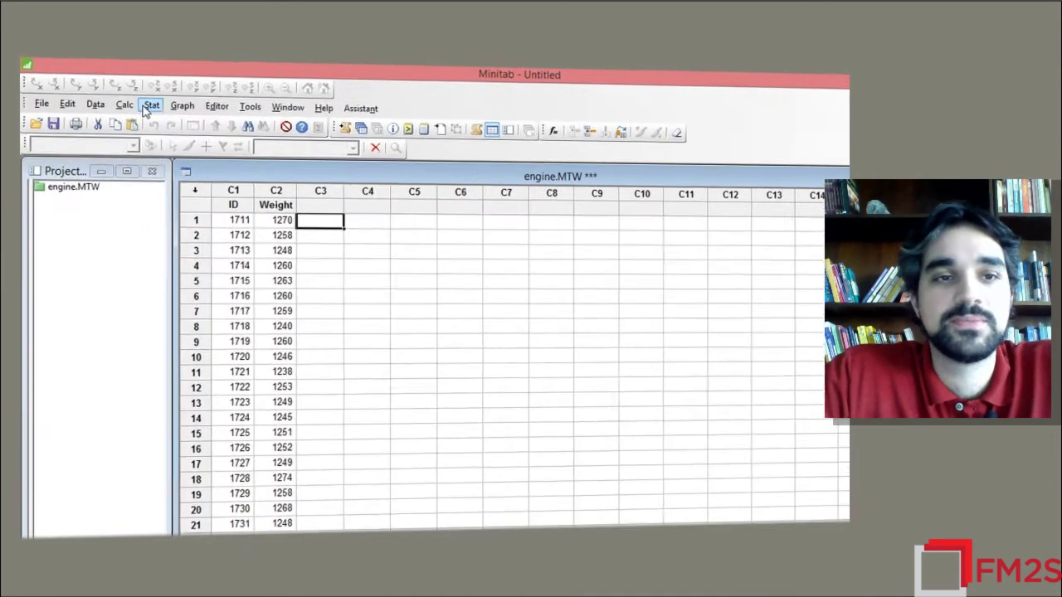
Step: Create a single probability plot of Weight and move its graph window clear of the session output
click(182, 105)
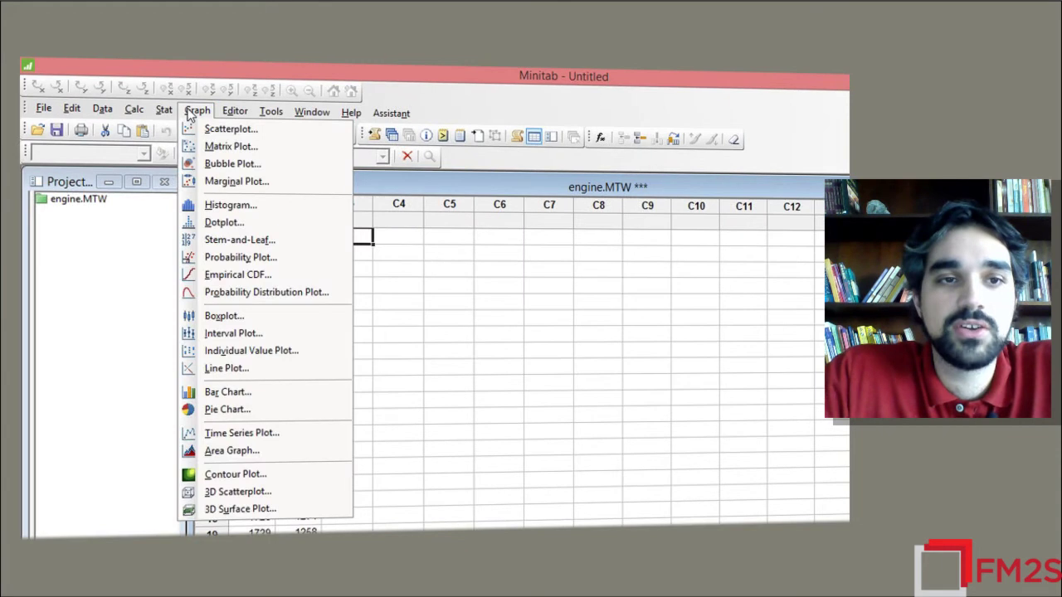
click(209, 258)
double_click(464, 352)
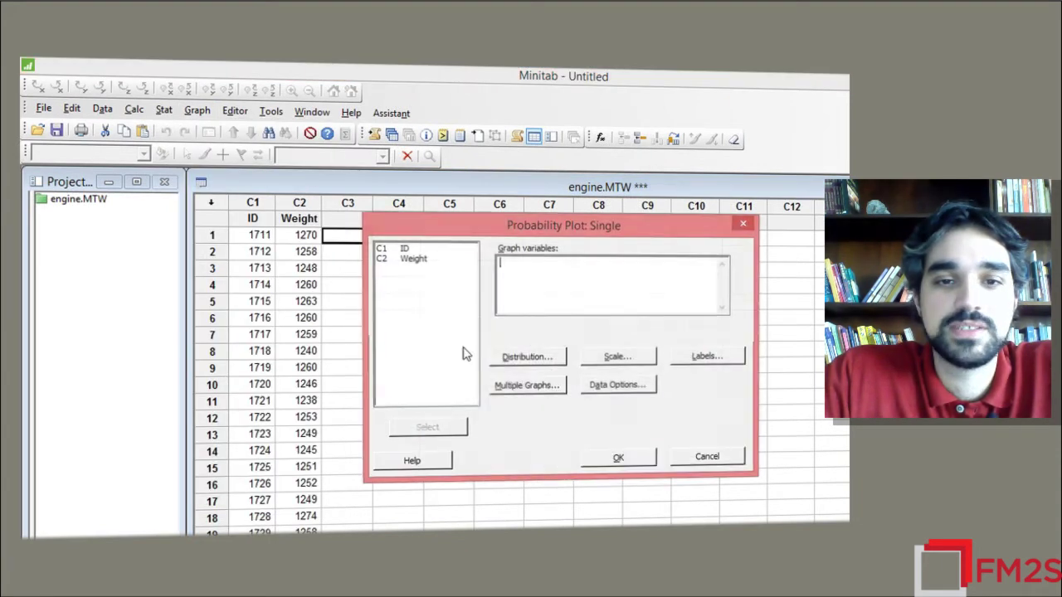
double_click(431, 260)
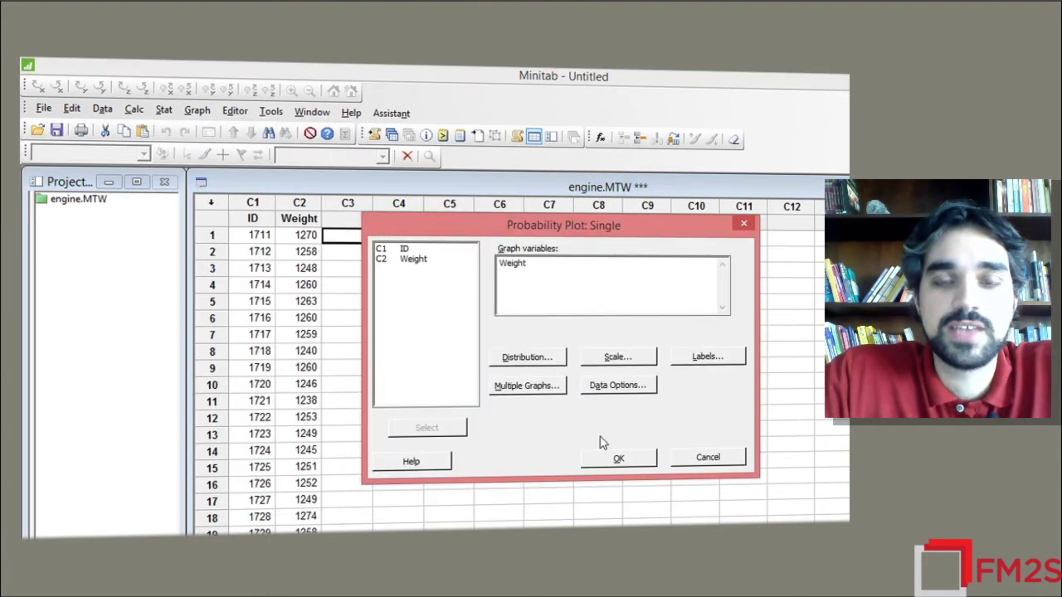
click(618, 459)
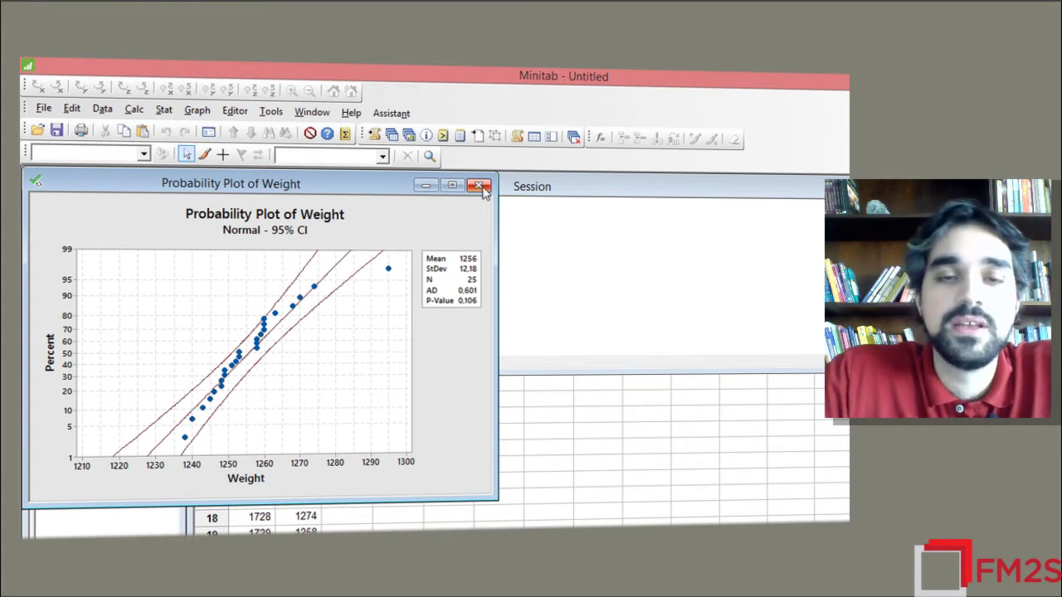
drag(191, 189, 602, 220)
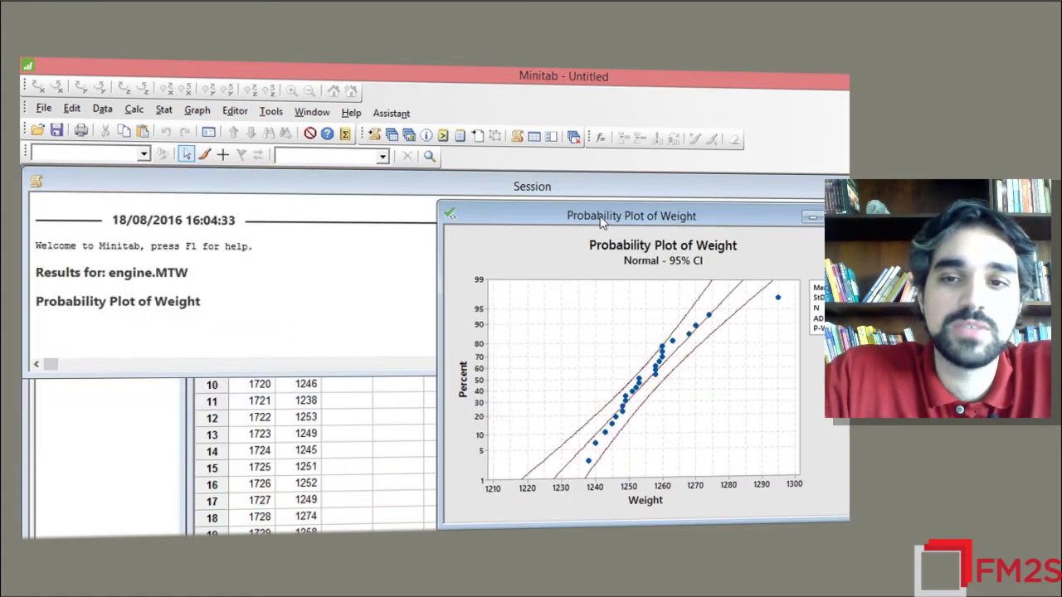
Step: Start an Individuals control chart with Weight as the variable
click(158, 110)
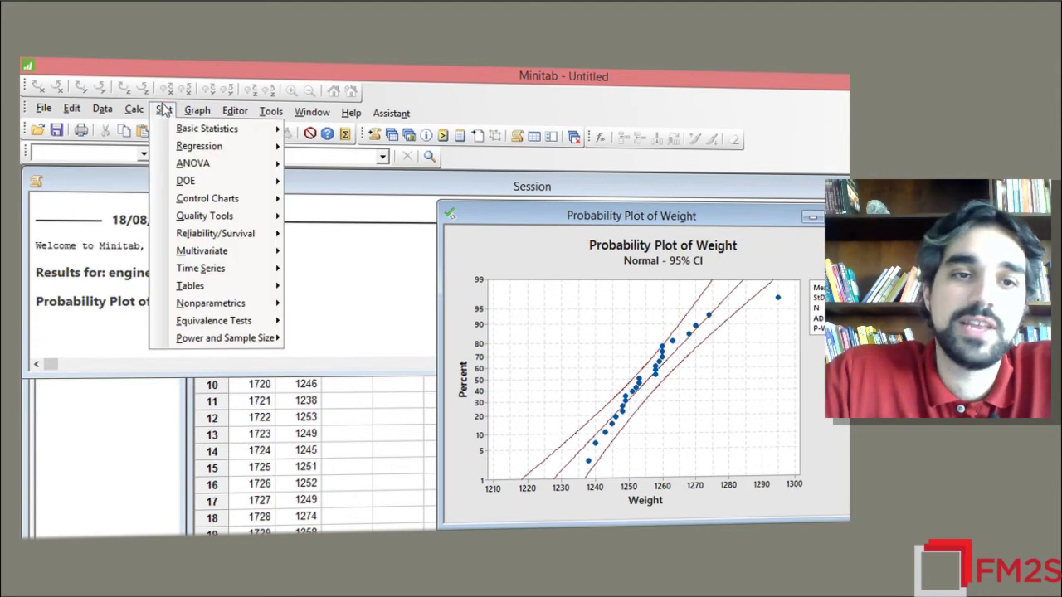
click(350, 418)
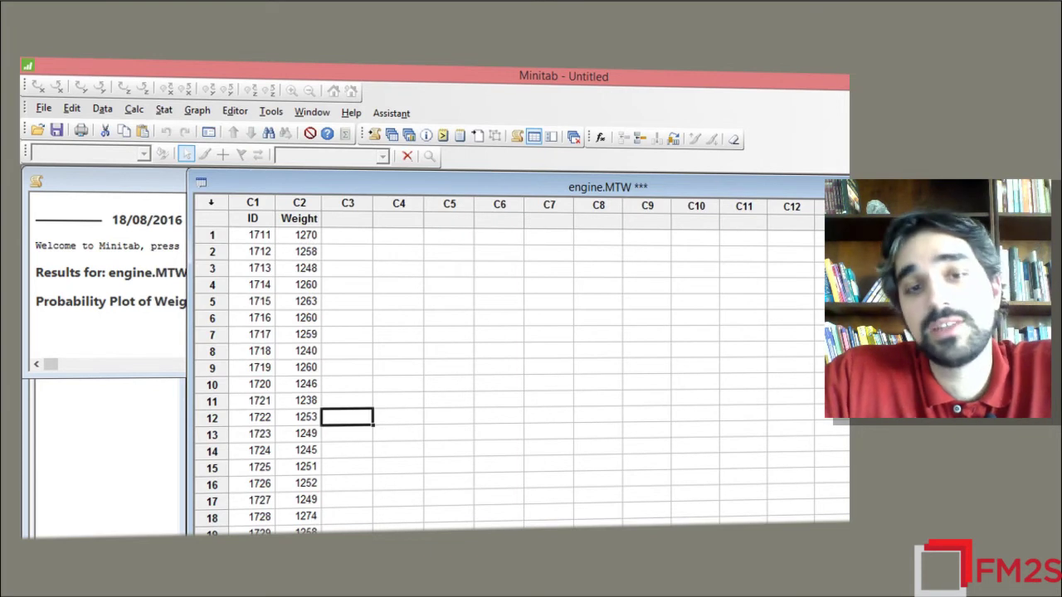
click(164, 110)
mouse_move(208, 198)
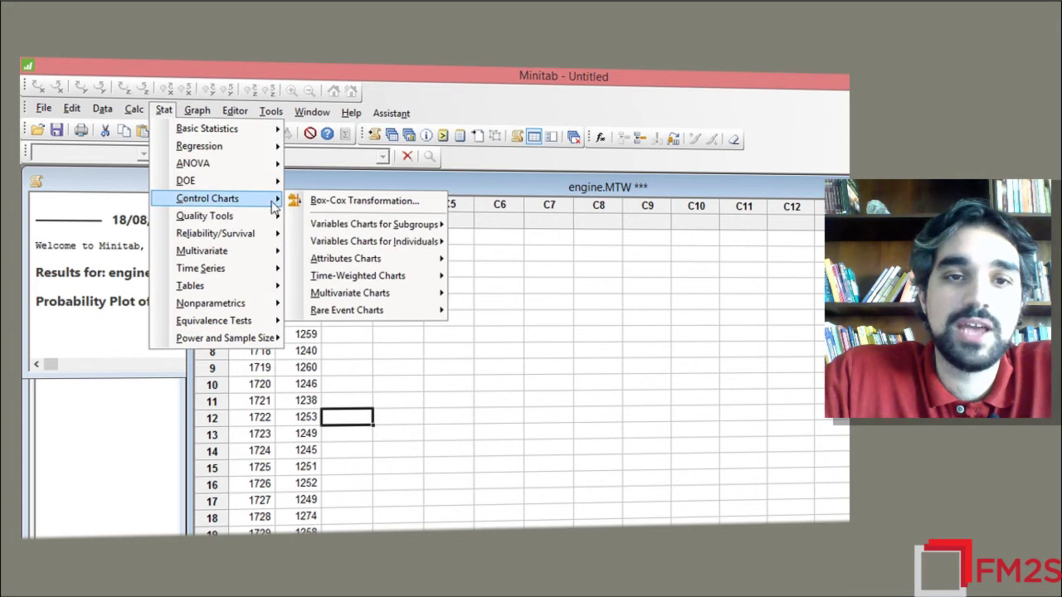
mouse_move(396, 240)
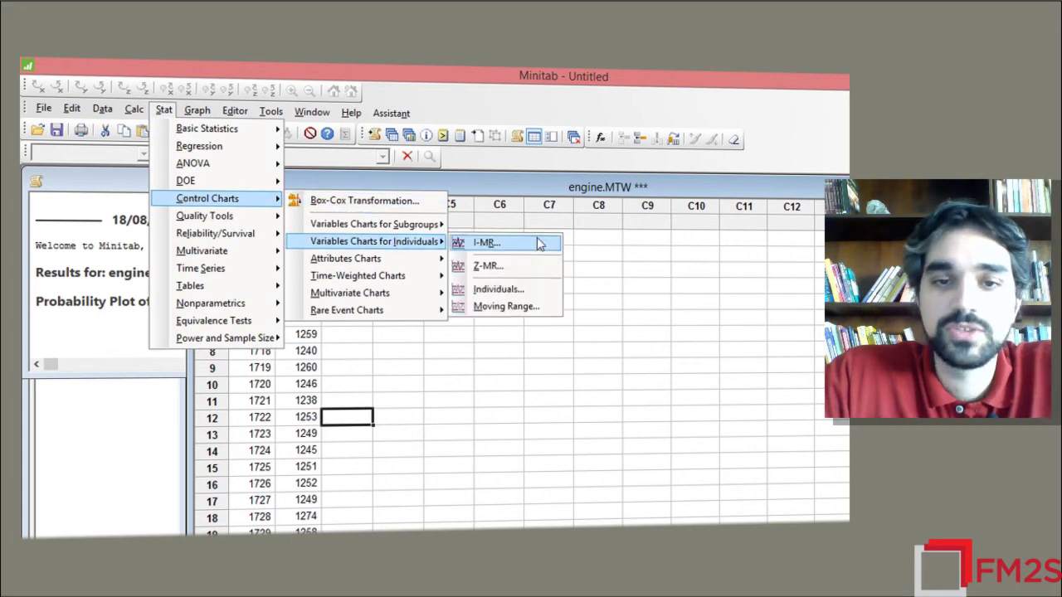
click(520, 290)
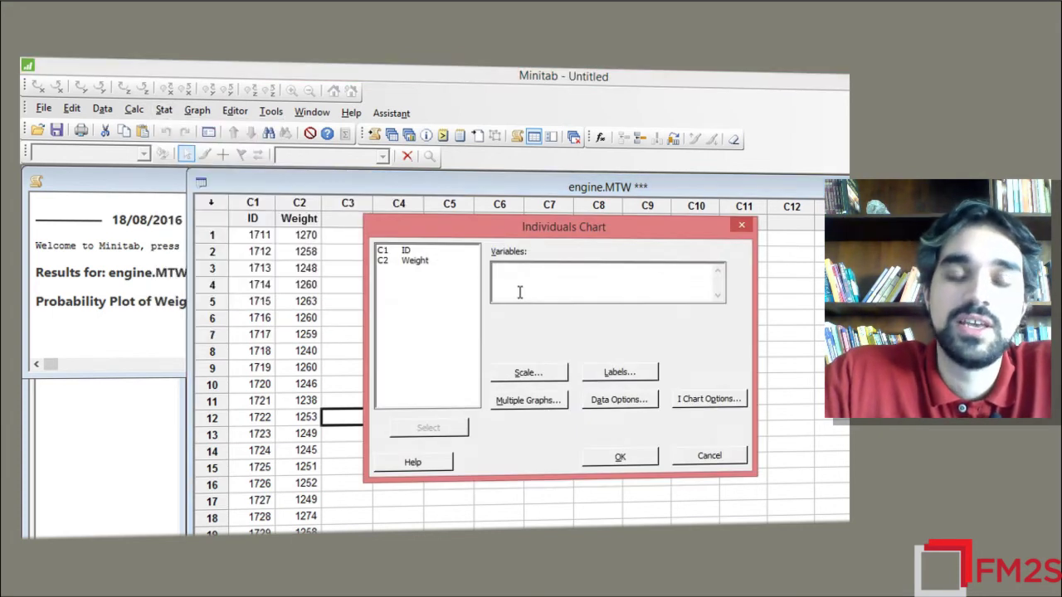
click(425, 262)
double_click(425, 262)
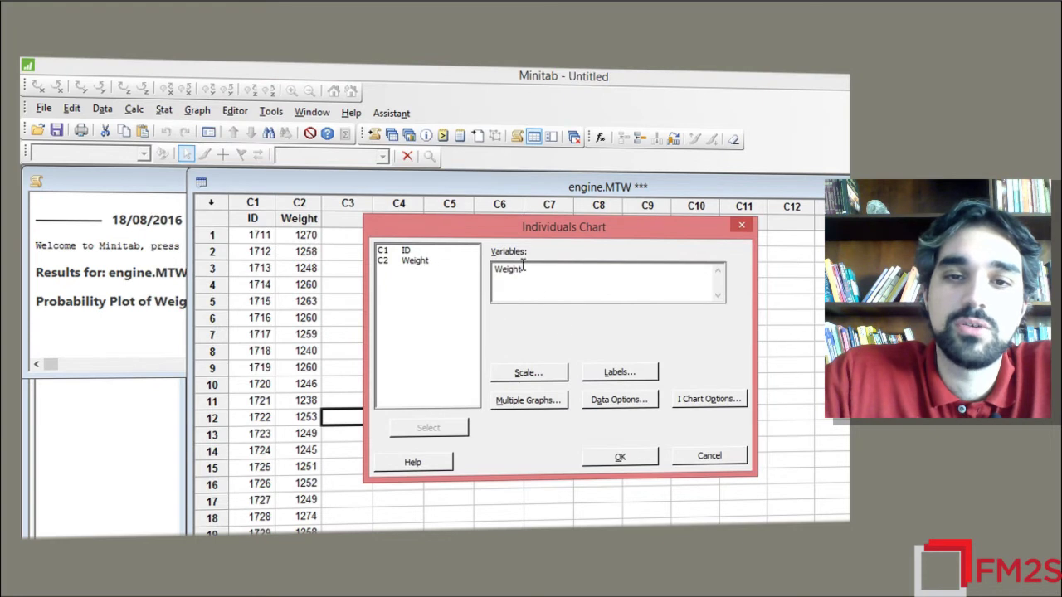
Step: Set the chart's X scale to Stamp with the ID column and generate the Individuals chart
click(528, 373)
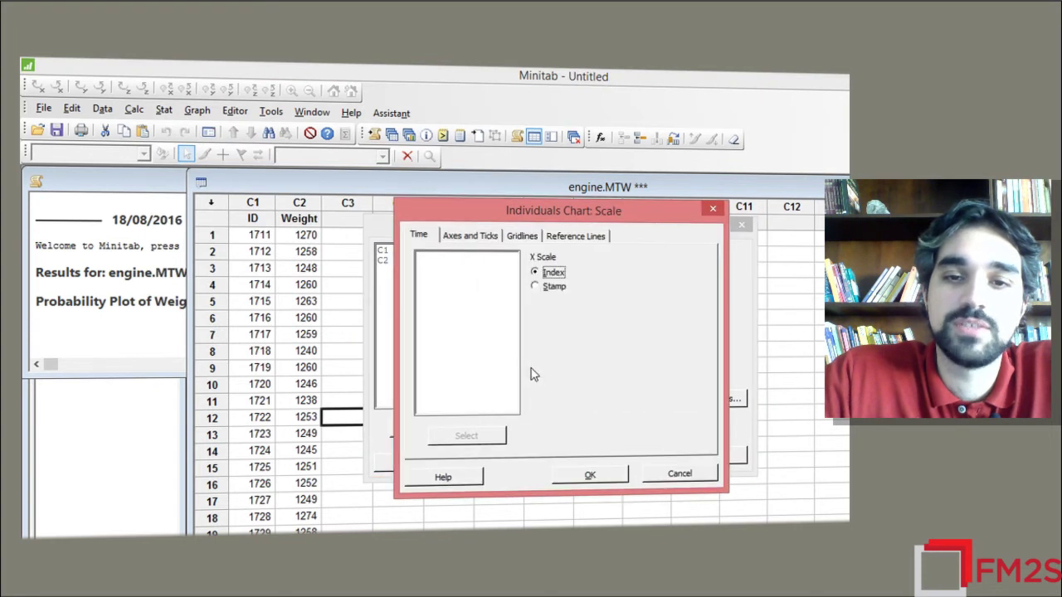
click(546, 287)
click(550, 332)
click(461, 262)
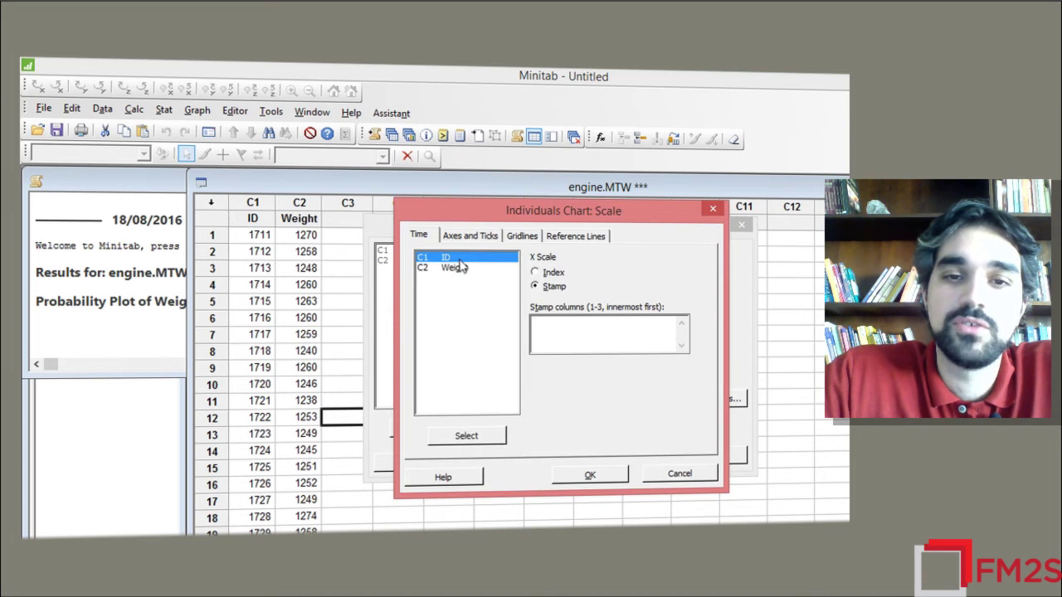
click(592, 474)
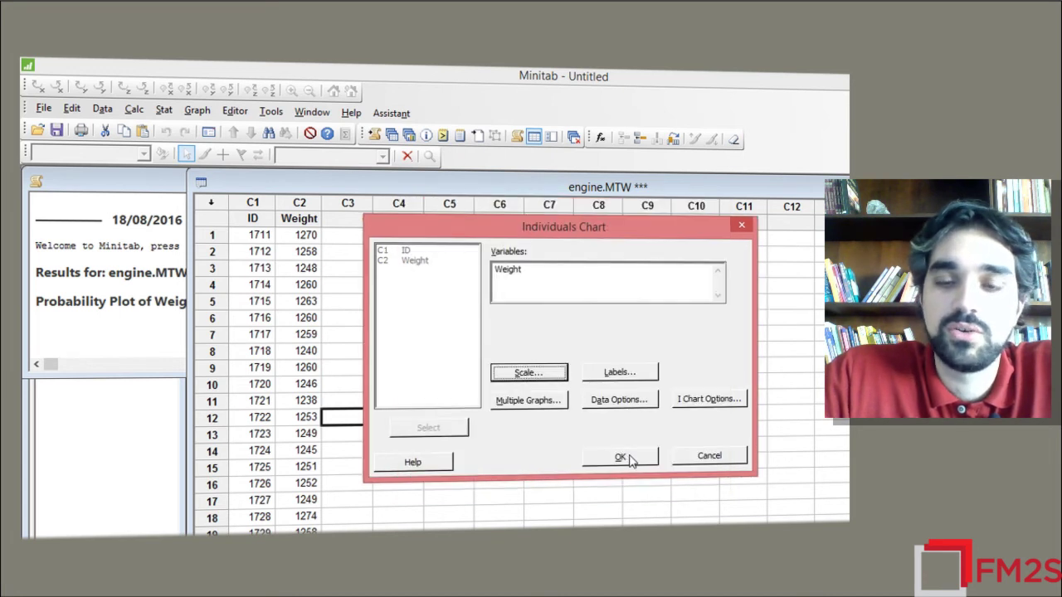
click(628, 458)
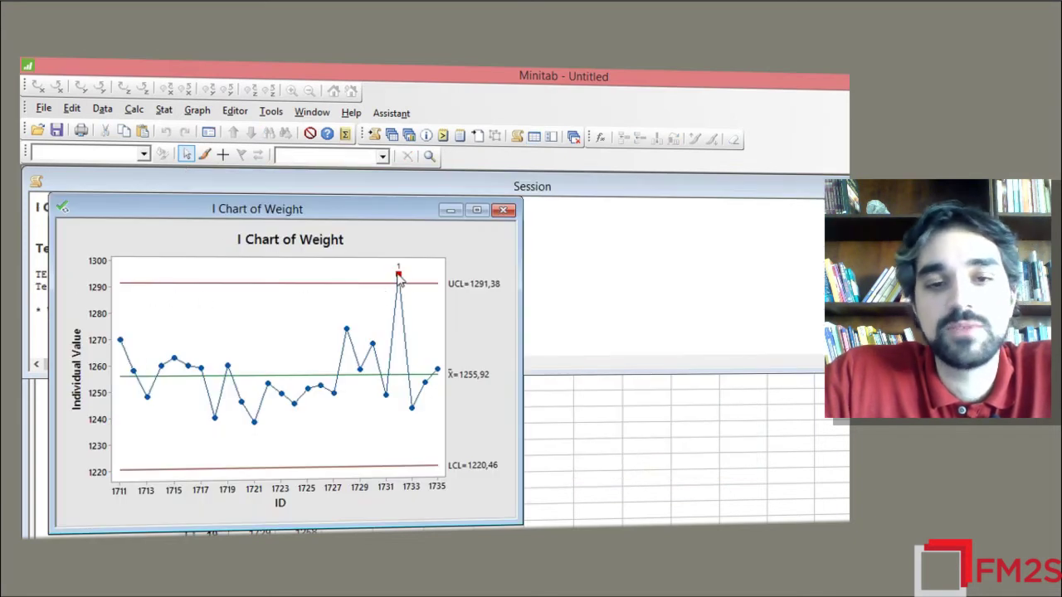
Step: Check the specification limits in the exercise PDF in Adobe Reader, and return to Minitab to examine the I chart's out-of-limit point
mouse_move(399, 279)
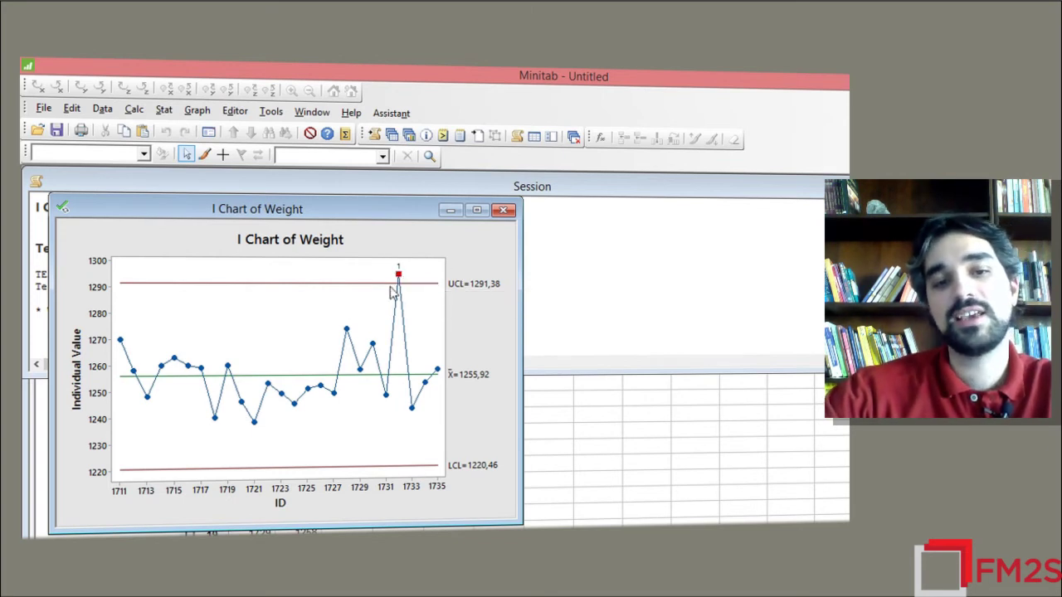
drag(326, 209, 535, 229)
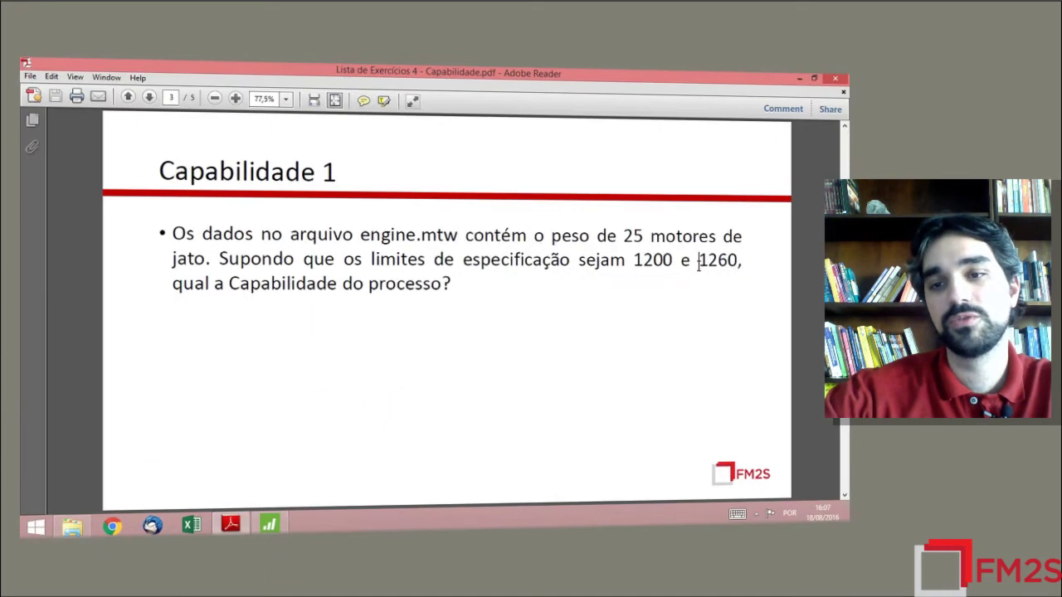
drag(698, 262, 749, 263)
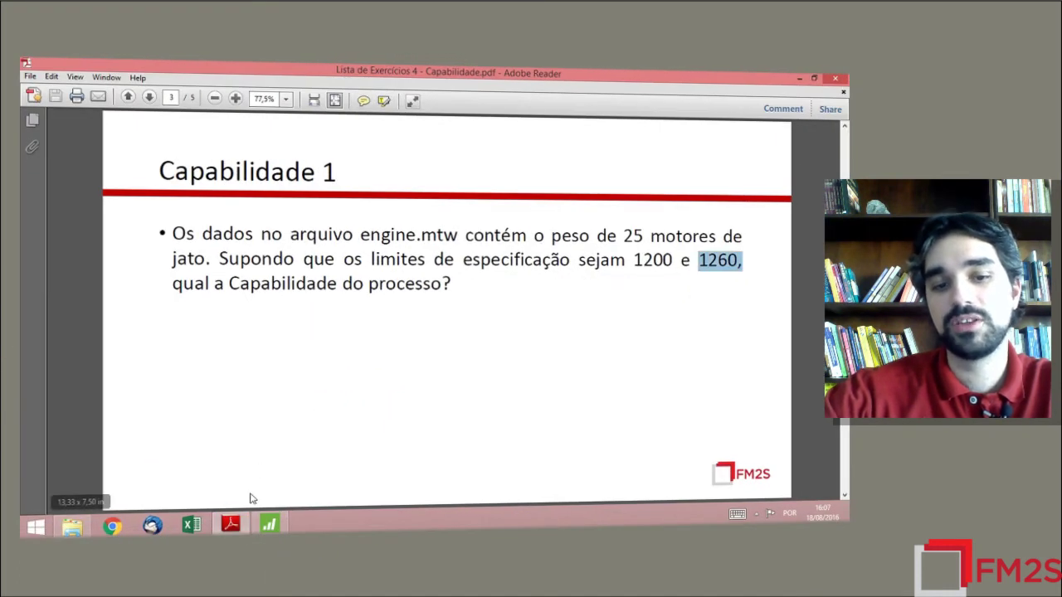
click(270, 526)
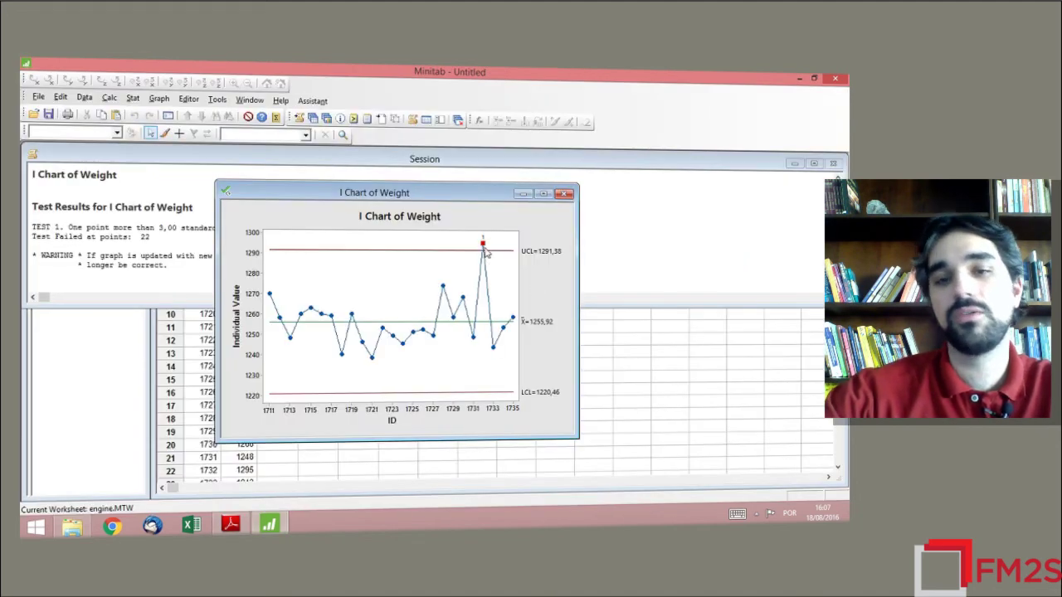
mouse_move(485, 252)
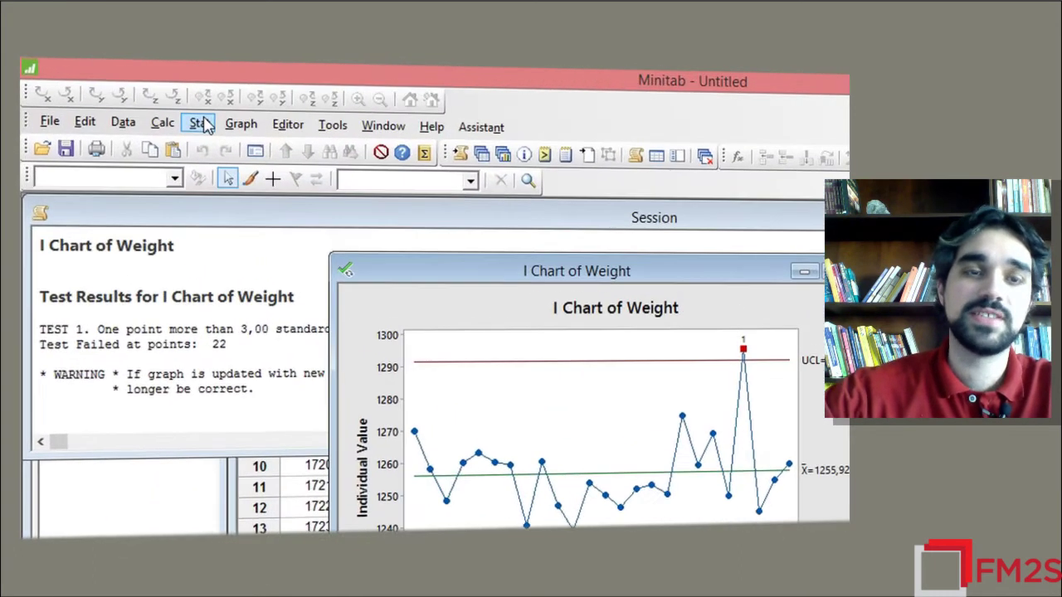
Step: Start a normal capability analysis on the single column Weight with a subgroup size of 1
click(199, 123)
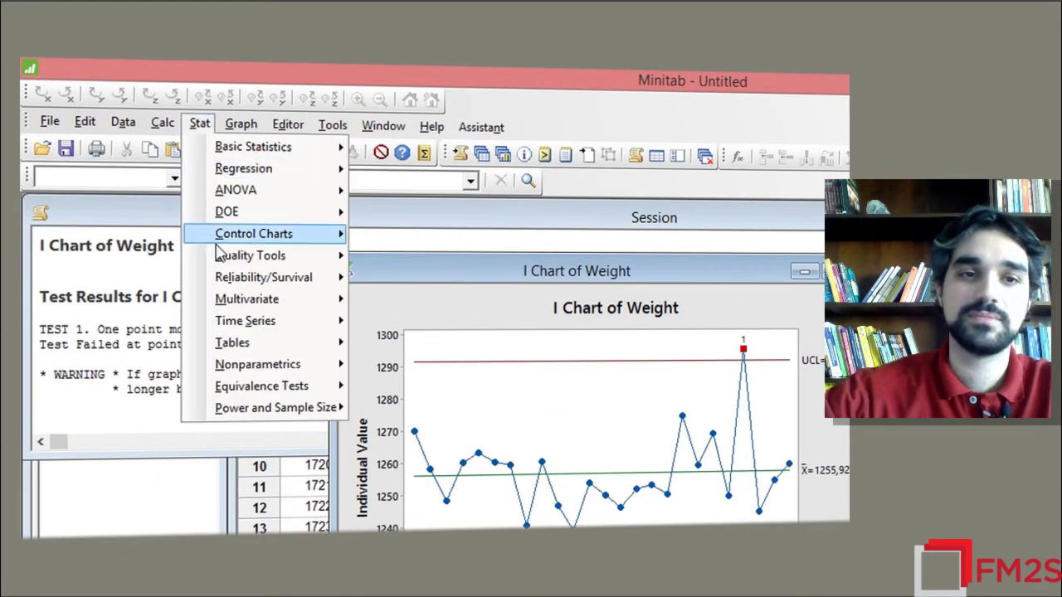
mouse_move(236, 257)
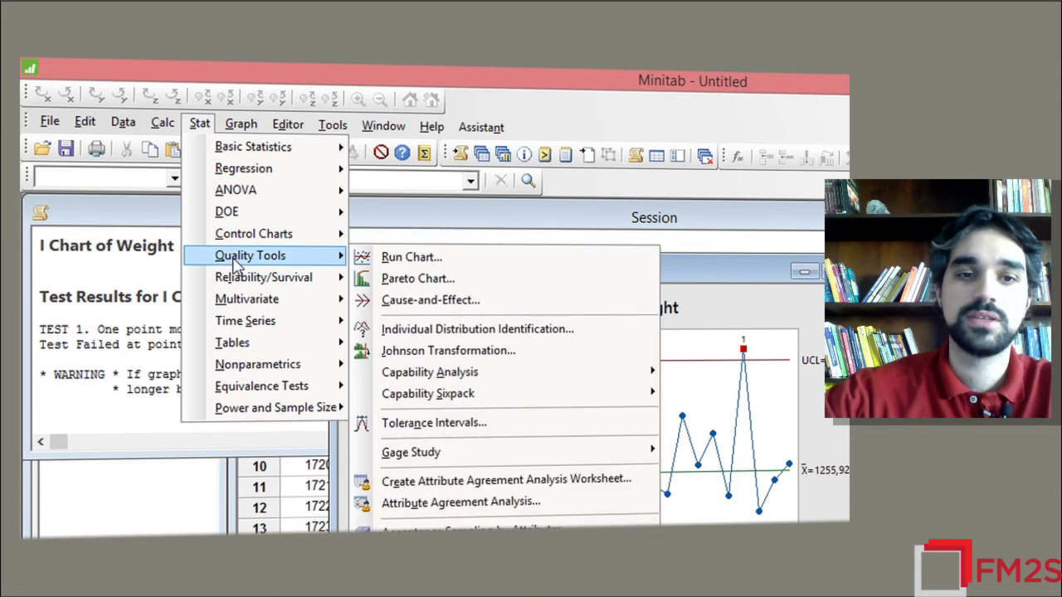
mouse_move(483, 378)
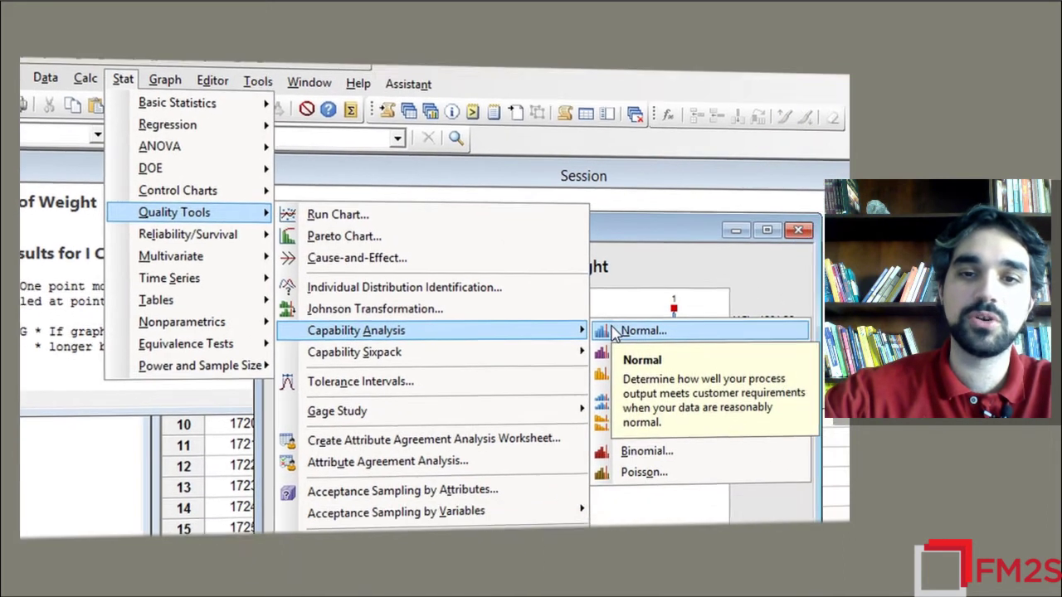
click(695, 372)
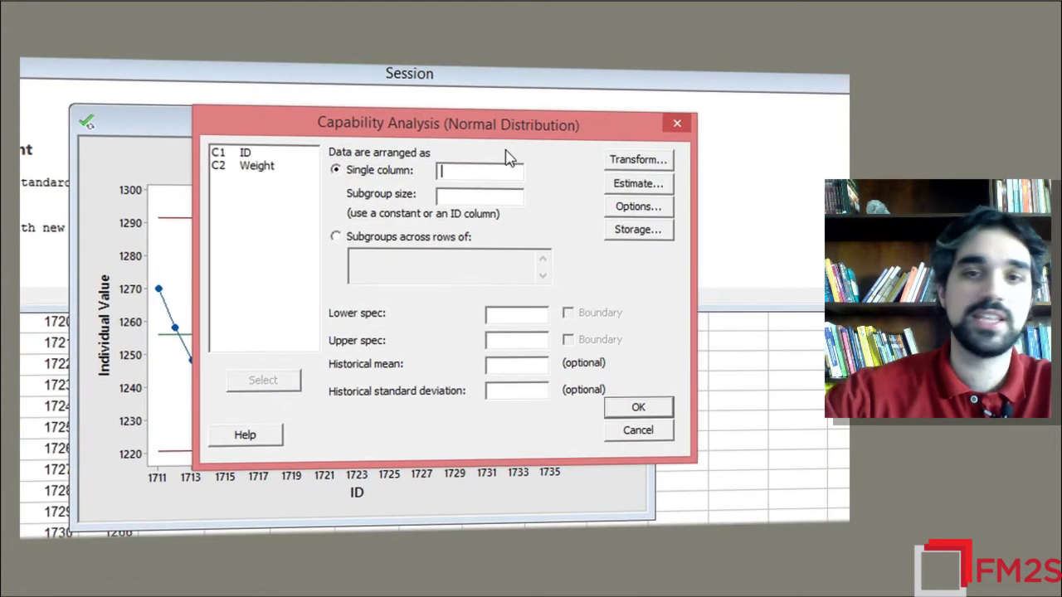
click(272, 170)
double_click(295, 167)
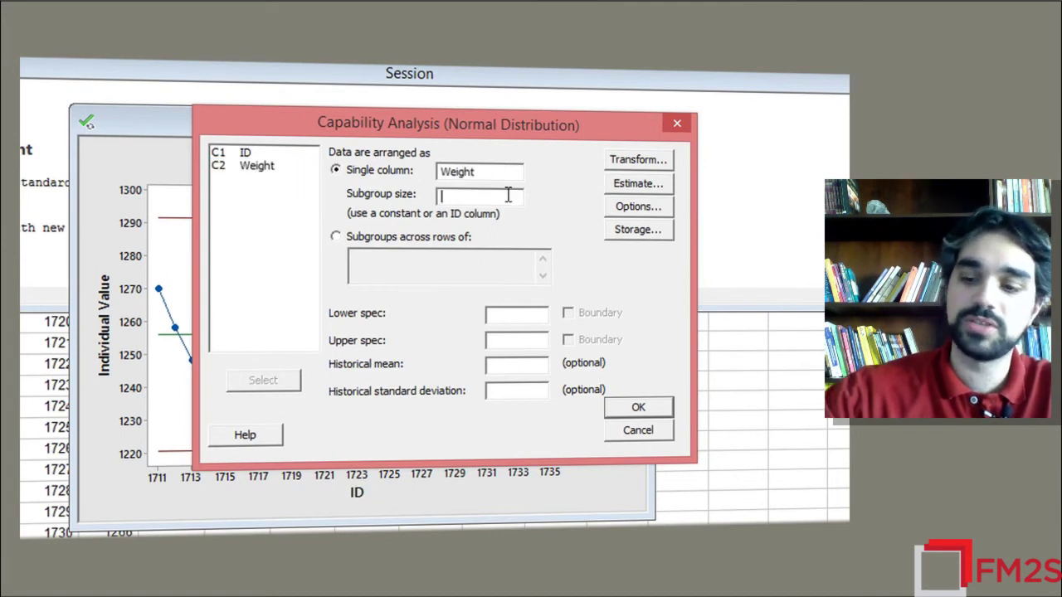
text(1)
Step: Set the lower spec to 1200 and the upper spec to 1260
click(509, 315)
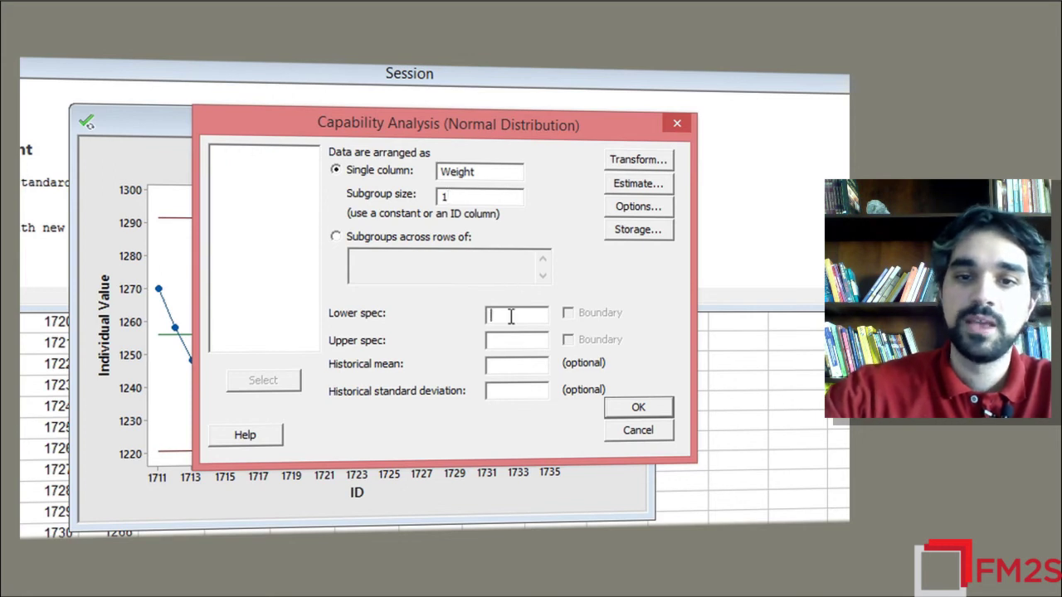
text(1200)
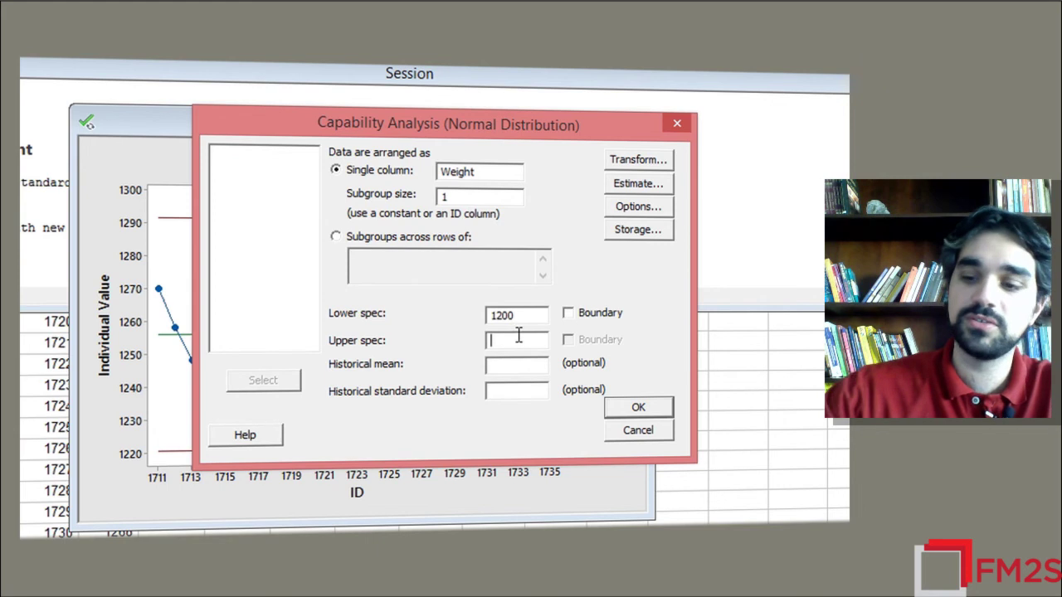
text(1260)
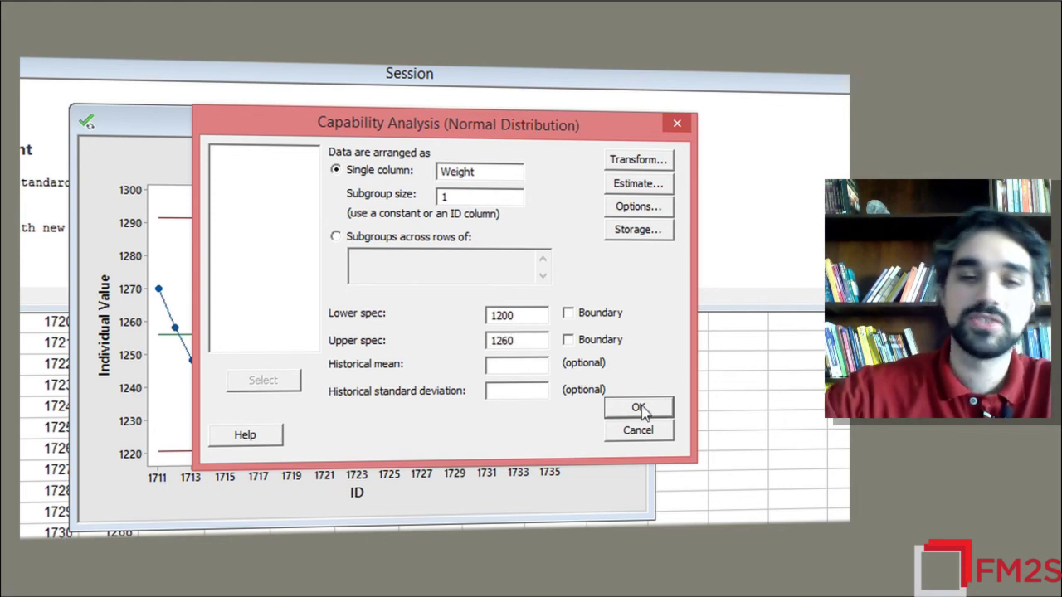
Step: Review the transformation options and the optional historical mean and standard deviation settings of the capability analysis
click(645, 161)
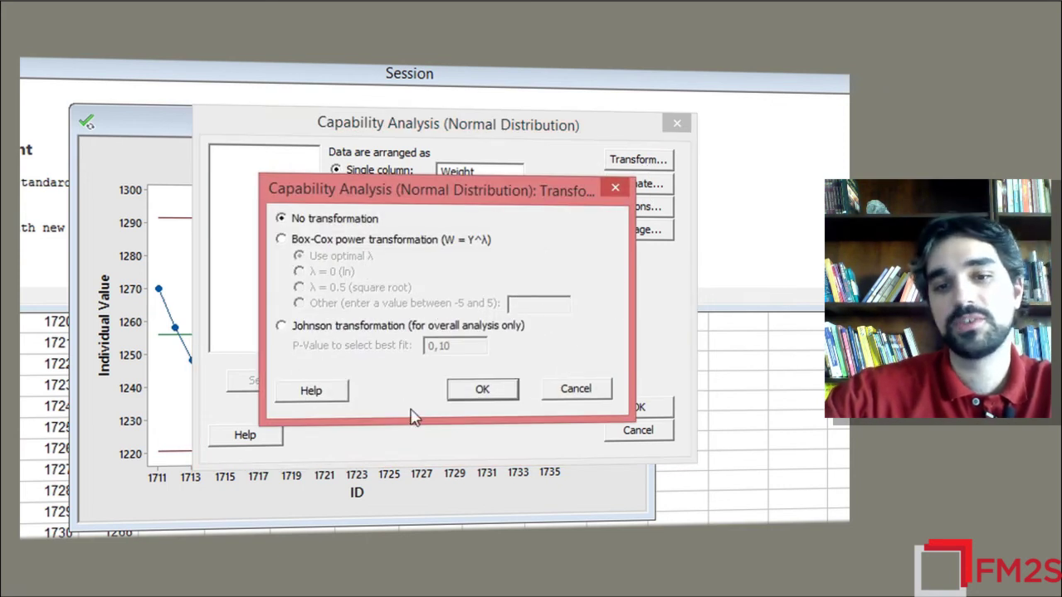
click(506, 395)
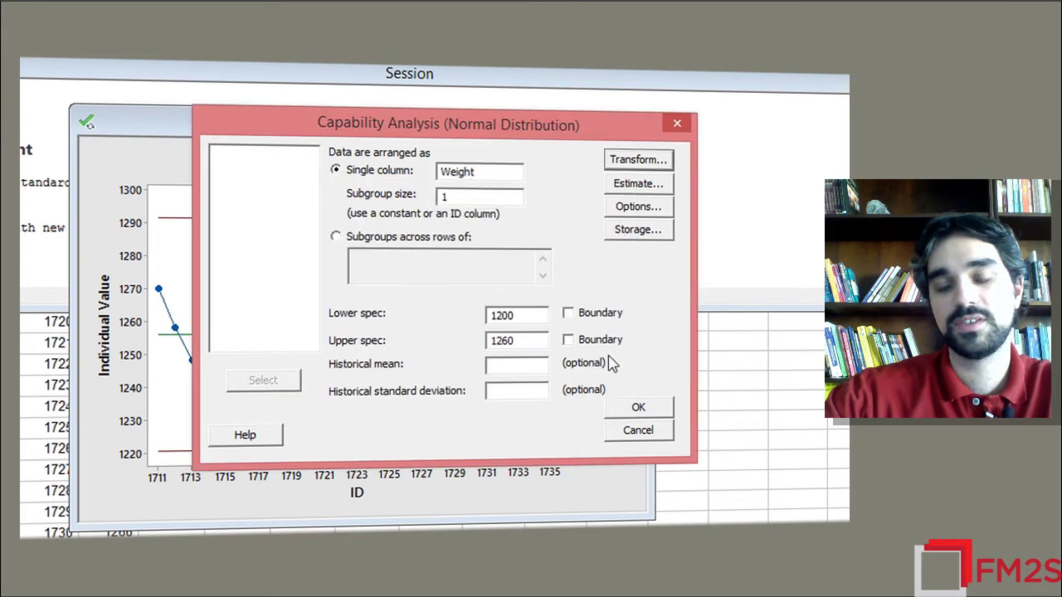
click(517, 365)
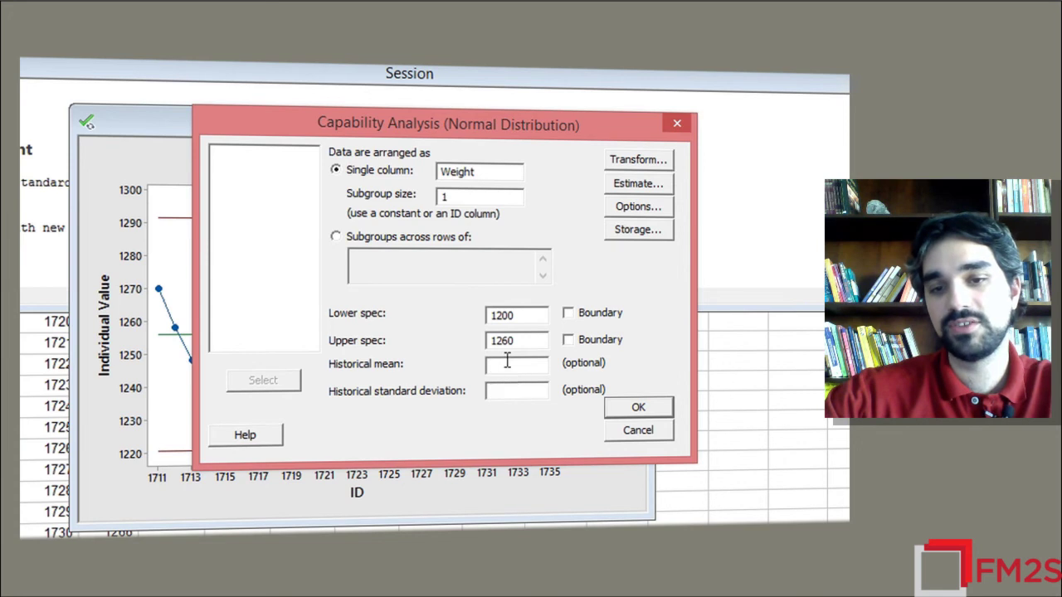
click(509, 390)
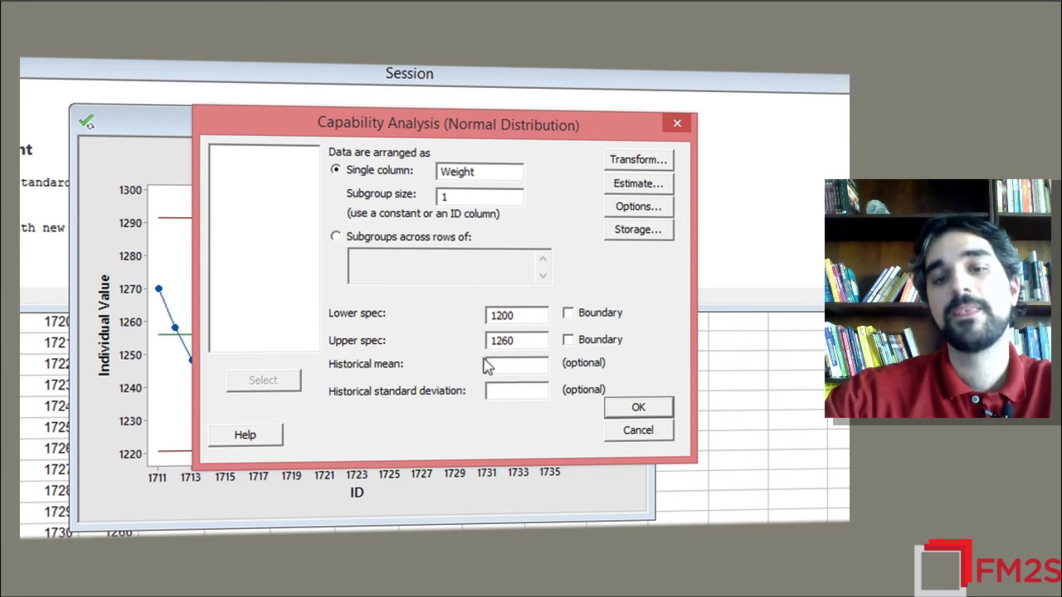
Step: Run the capability analysis and maximize the process capability report for Weight
click(128, 129)
drag(401, 116, 747, 73)
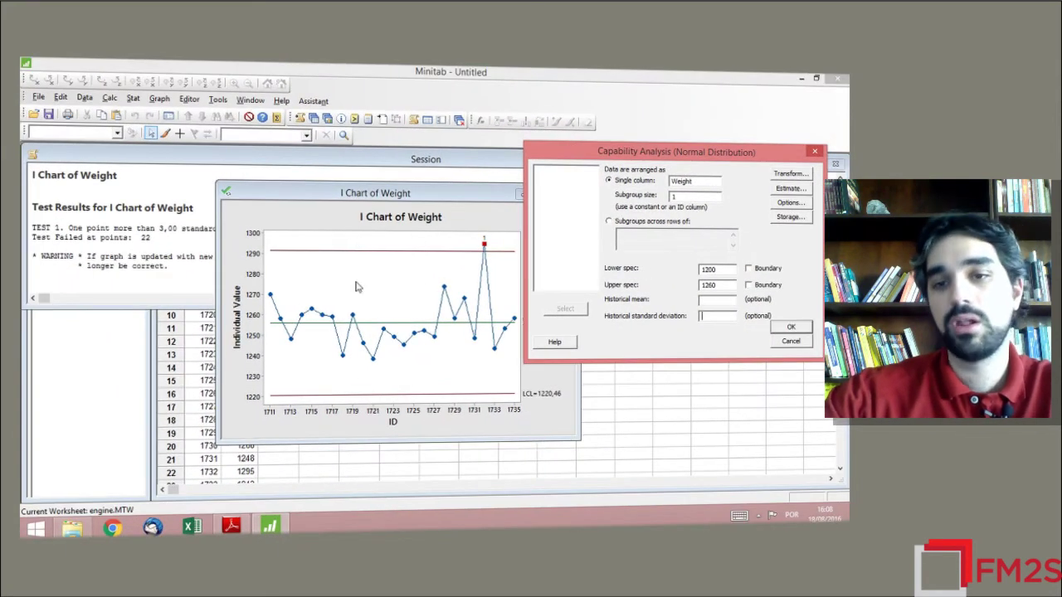
click(803, 330)
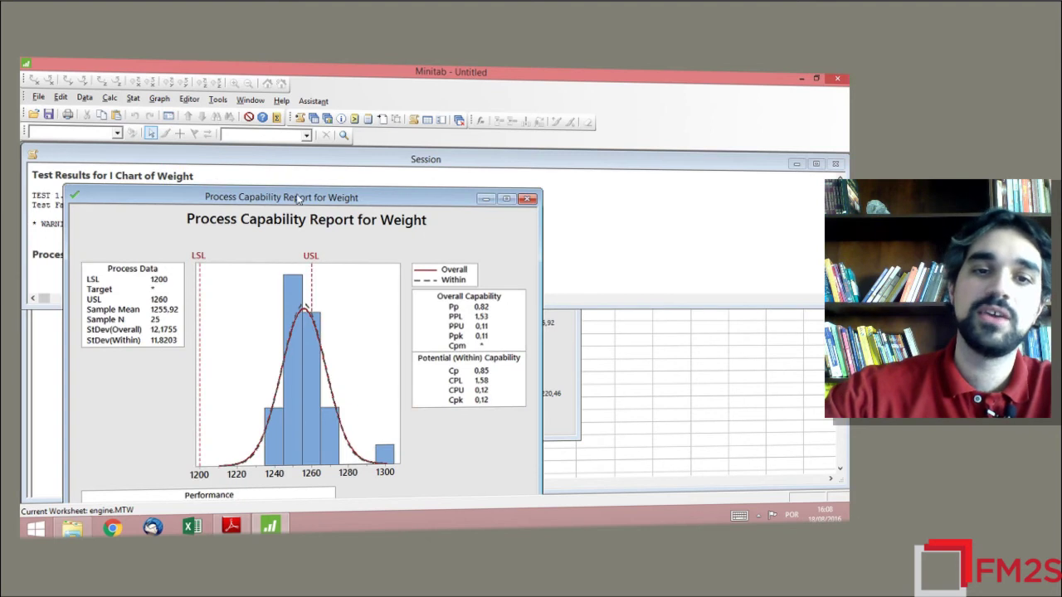
double_click(297, 196)
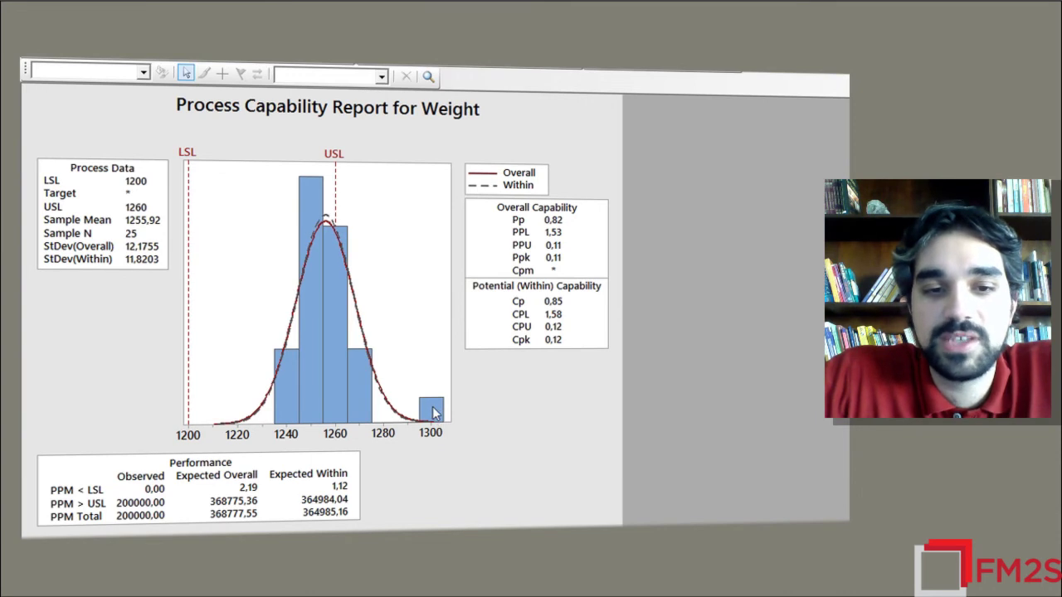
Step: Examine the histogram, specification limits and overall and within capability indices in the process capability report for Weight
mouse_move(314, 388)
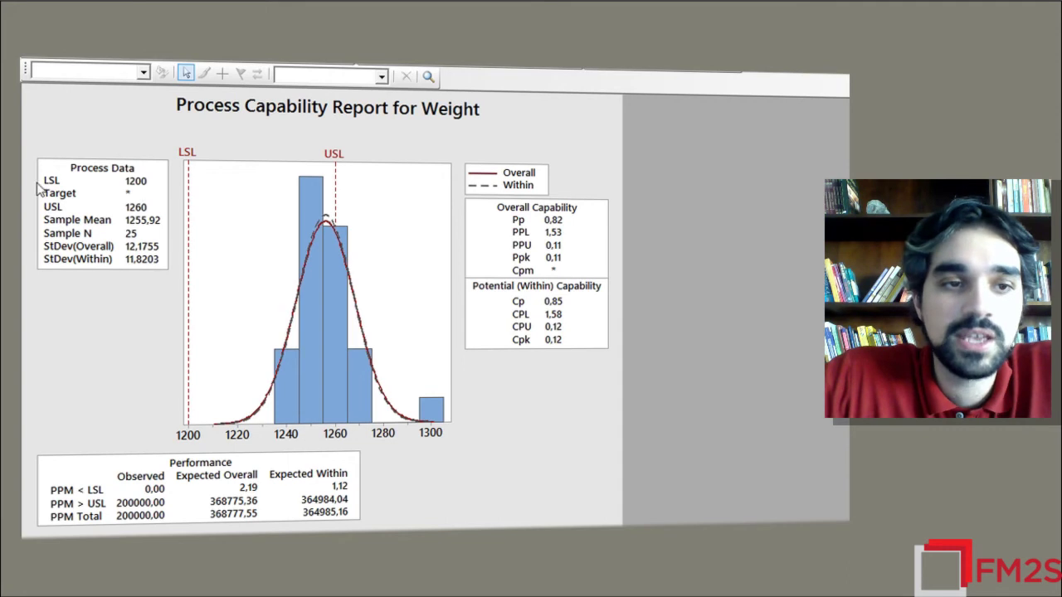
mouse_move(512, 218)
mouse_down()
mouse_move(561, 220)
mouse_move(514, 213)
mouse_move(515, 224)
mouse_up()
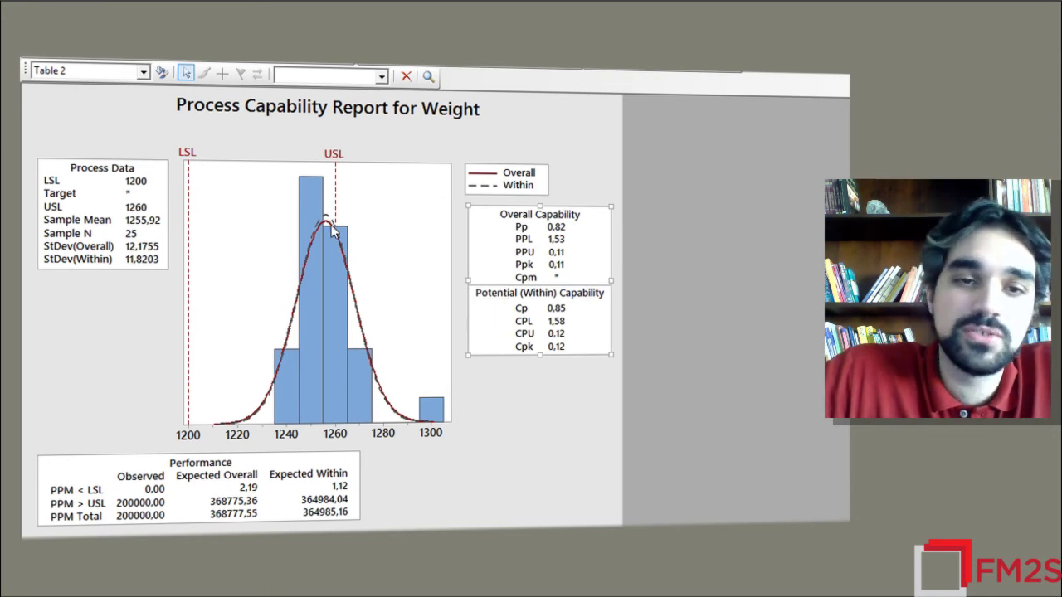
mouse_move(332, 232)
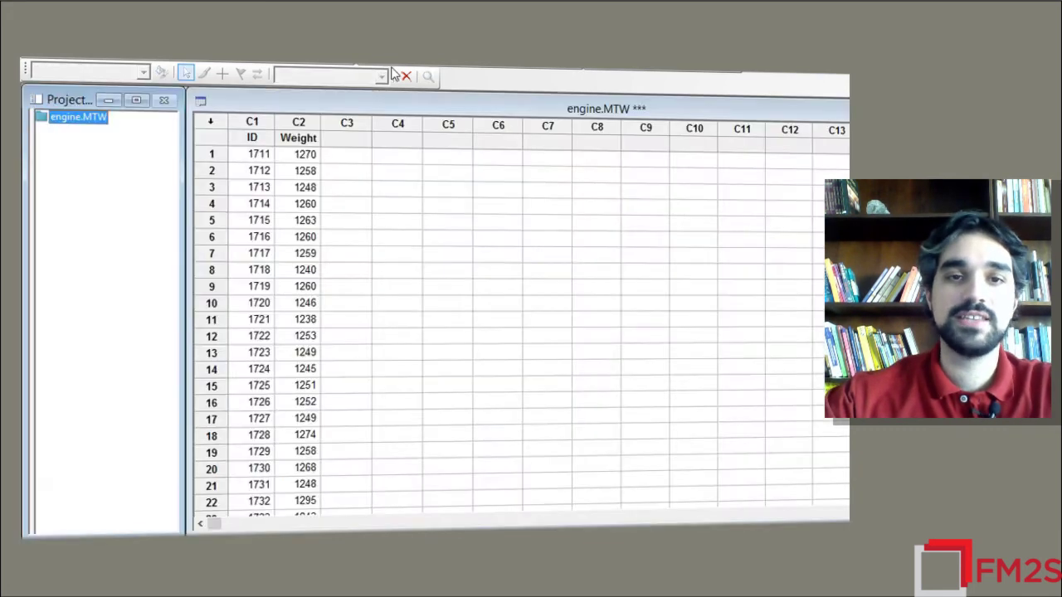
Step: Start a normal Capability Sixpack on the single column Weight with a subgroup size of 1
click(509, 224)
click(134, 97)
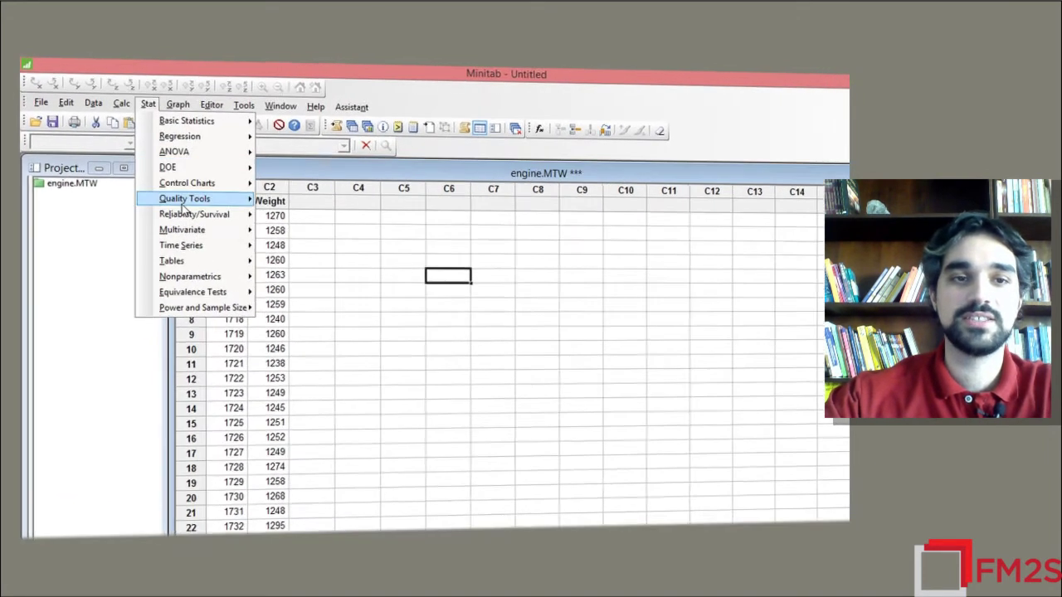
mouse_move(166, 181)
mouse_move(356, 320)
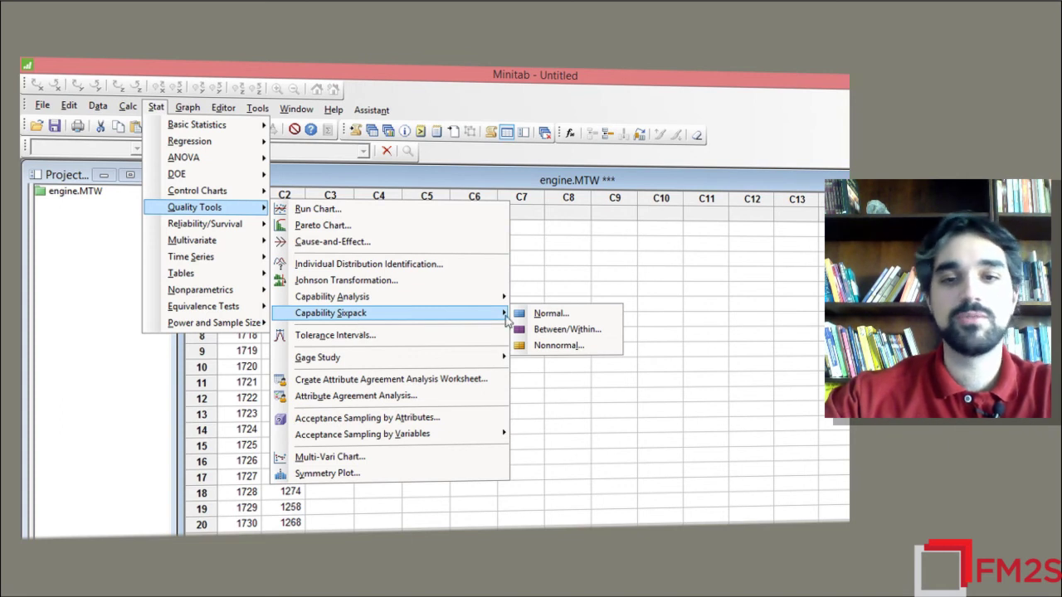
click(570, 316)
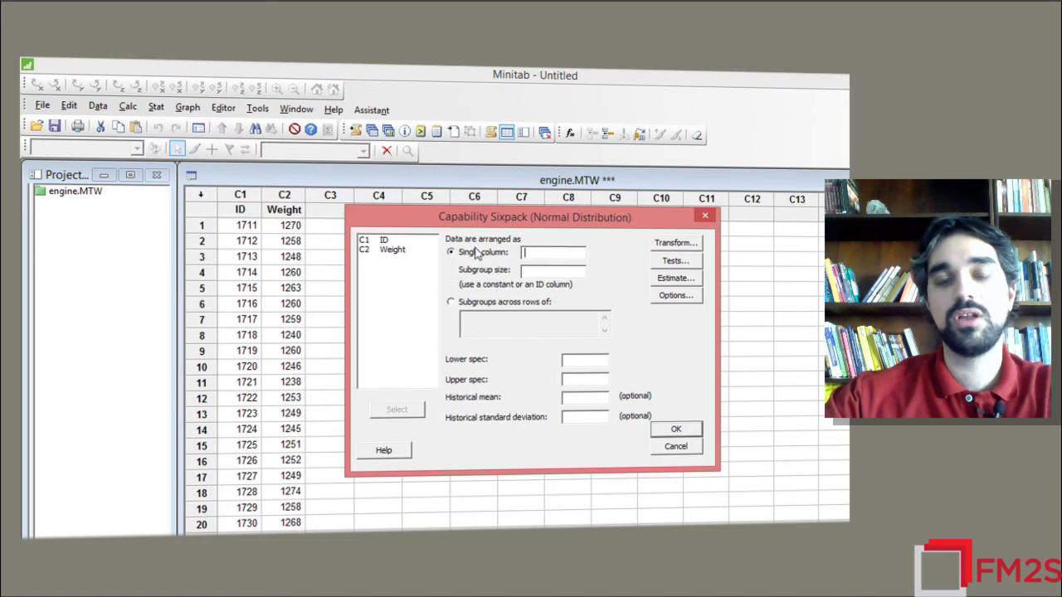
double_click(393, 252)
click(546, 269)
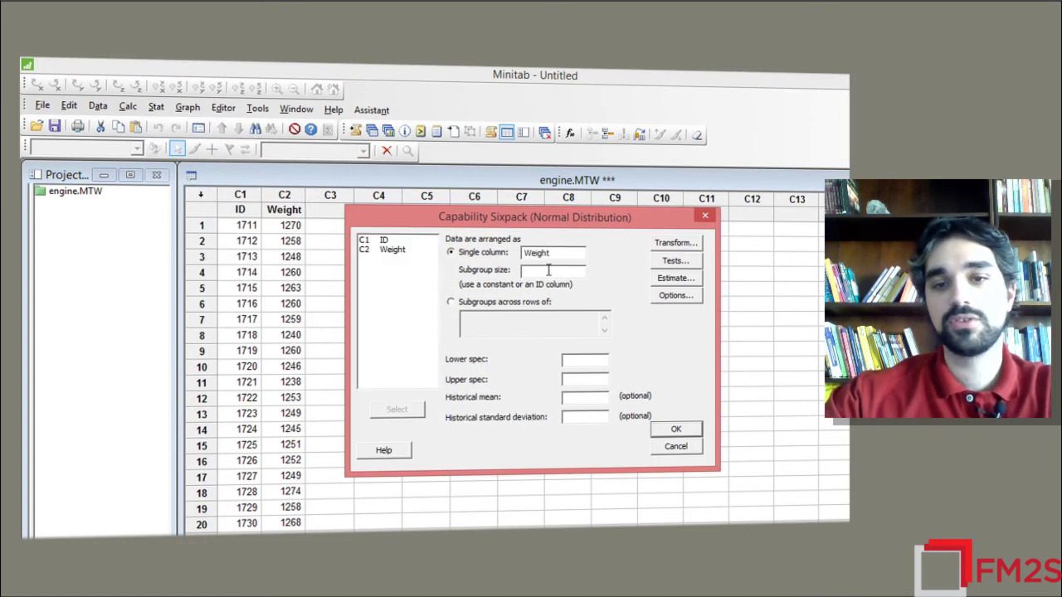
Step: Set the Sixpack's lower spec to 1200 and upper spec to 1260, then generate the report and maximize it
click(573, 361)
click(588, 375)
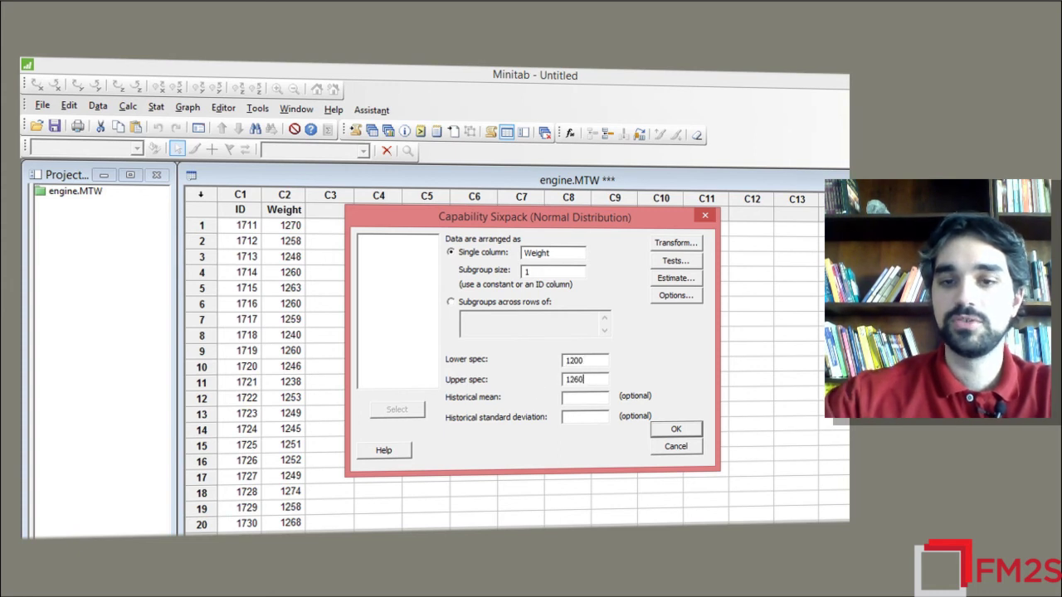
click(675, 429)
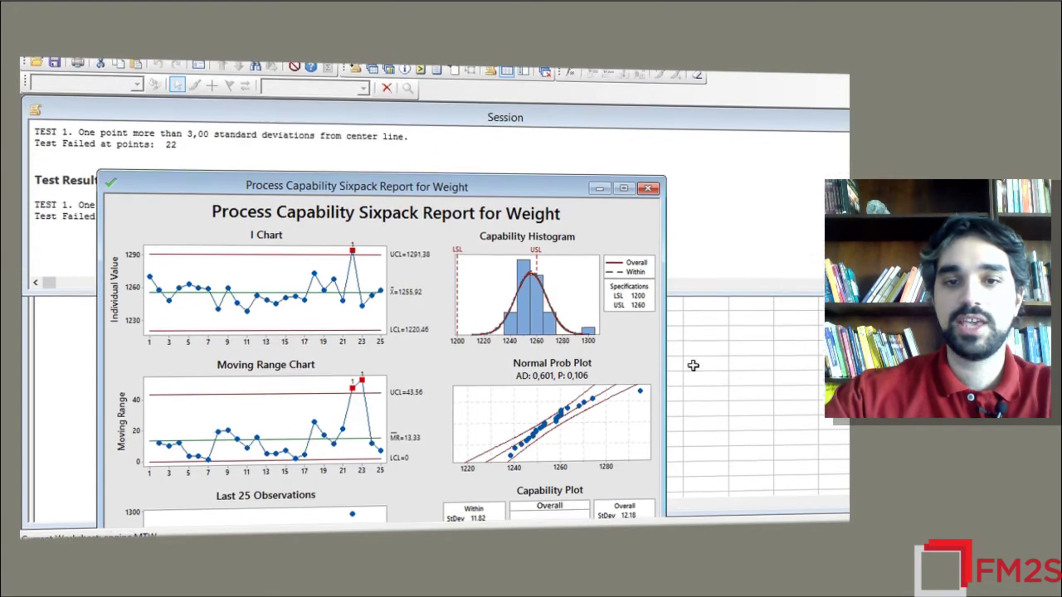
double_click(453, 170)
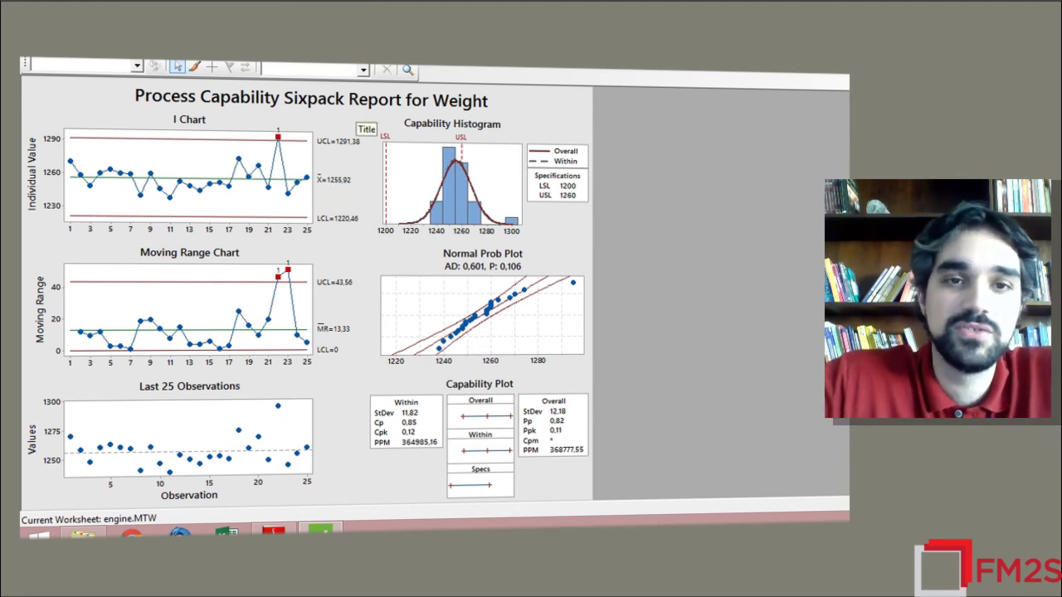
Step: Start the Assistant's capability analysis for continuous data and choose the Complete type of analysis
right_click(359, 204)
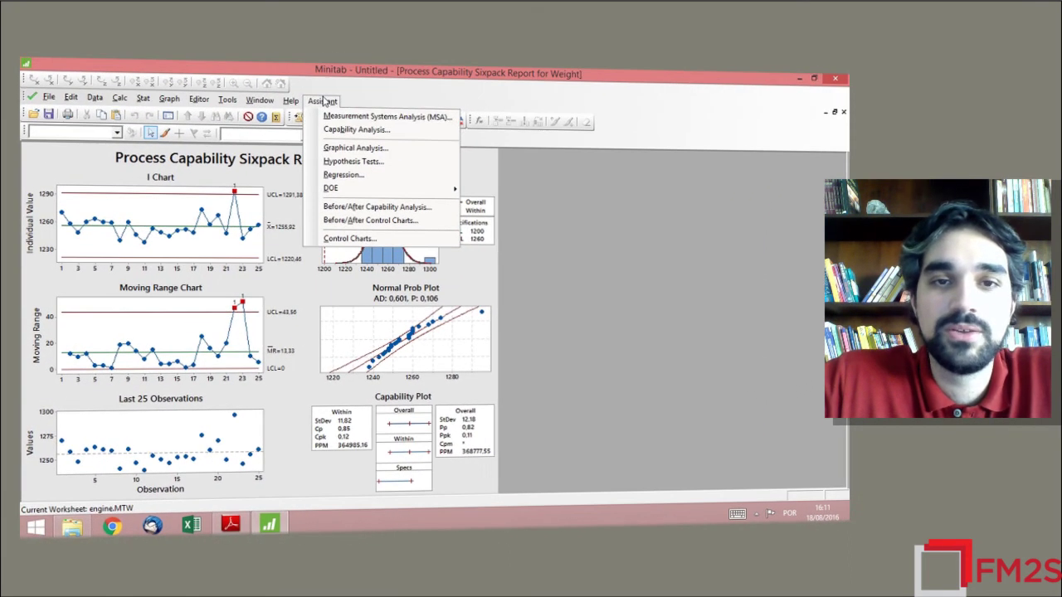
click(344, 131)
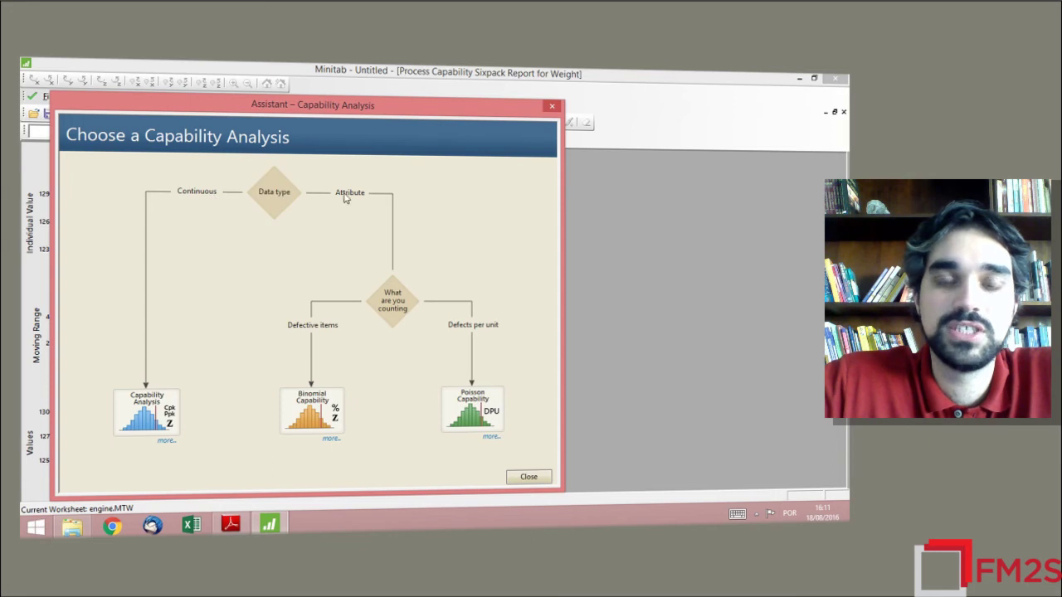
click(123, 419)
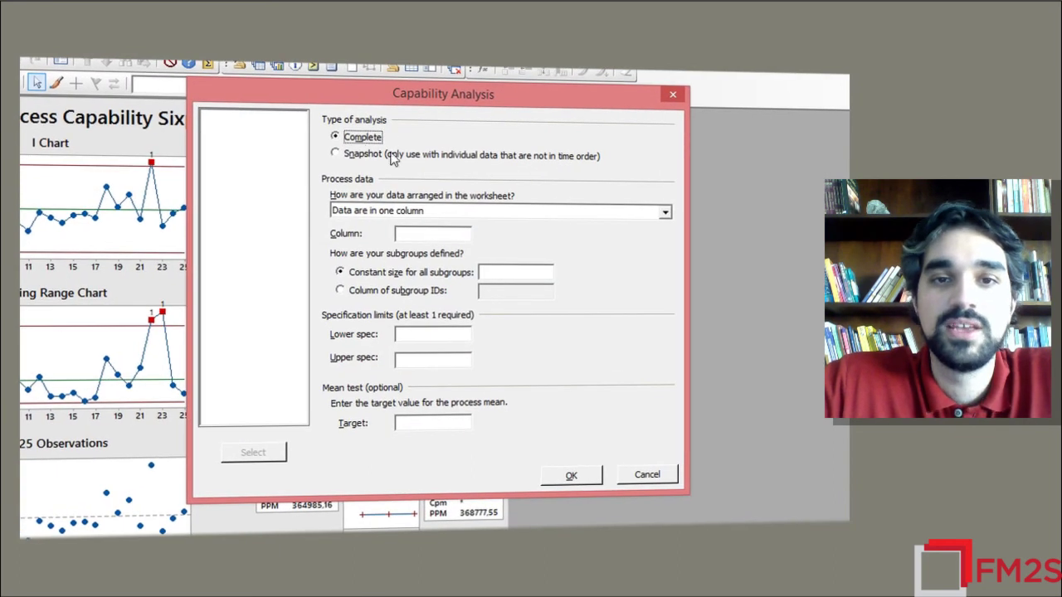
click(362, 154)
click(365, 139)
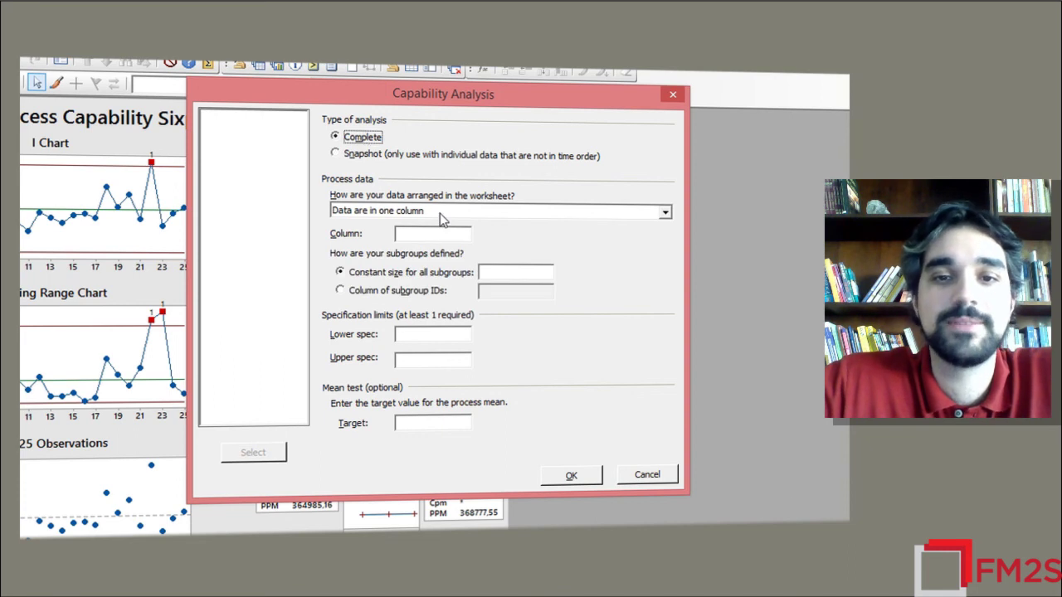
Step: Choose Weight as the data column of the Assistant analysis and set the constant subgroup size to 1
click(444, 234)
double_click(245, 137)
click(526, 268)
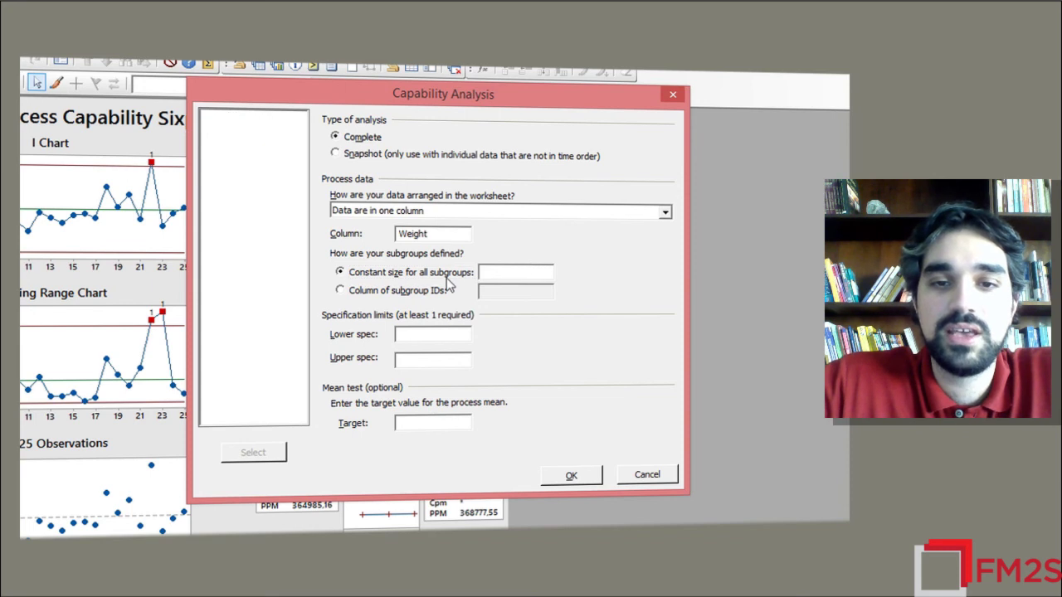
text(1)
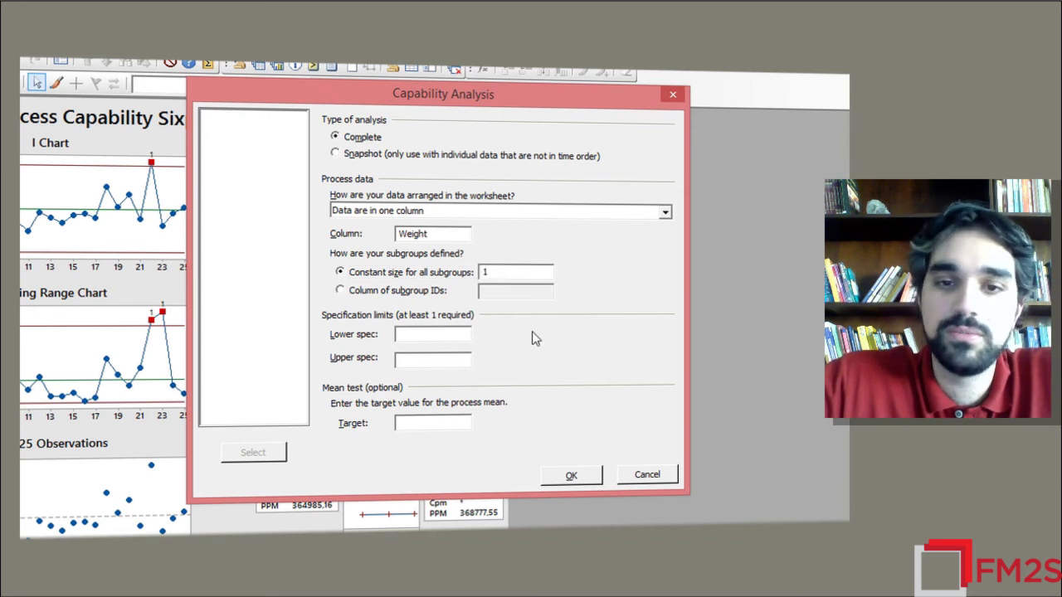
Step: Set the specification limits to 1200 and 1260 and run the complete capability analysis
click(433, 334)
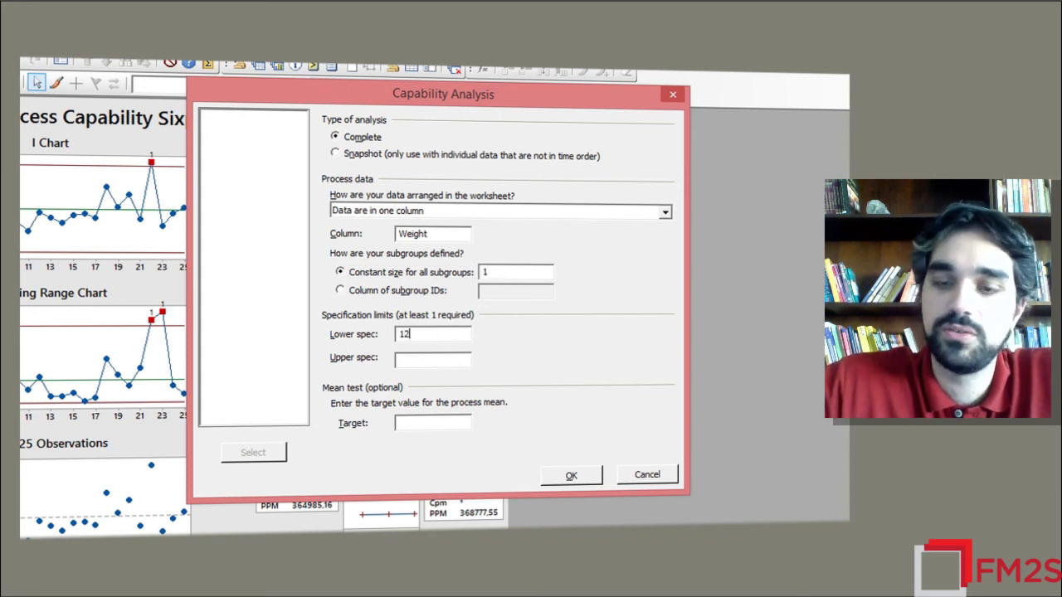
text(1200)
click(428, 355)
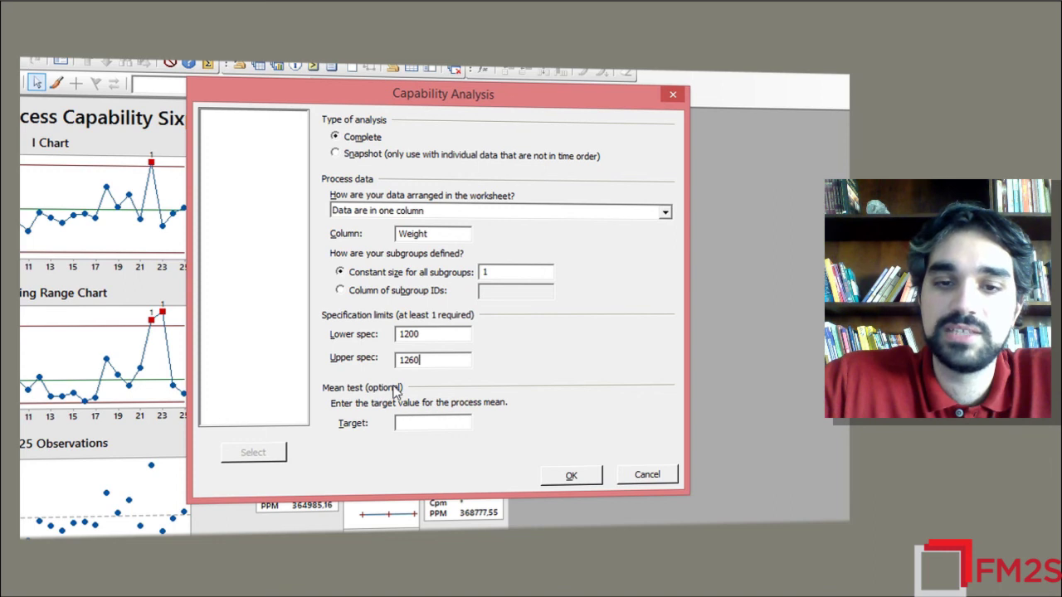
click(571, 475)
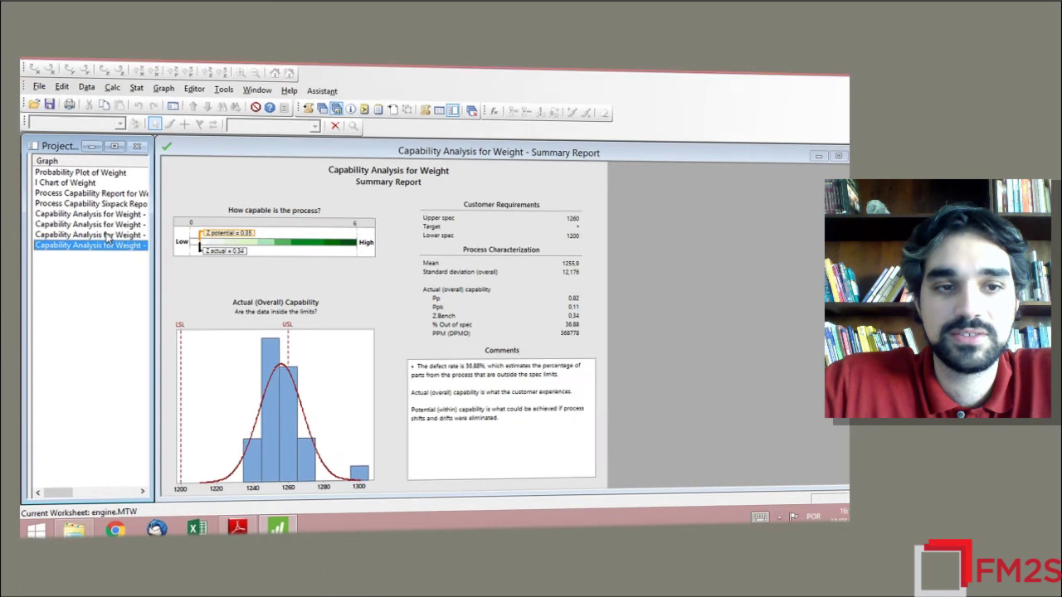
Step: Review the Diagnostic Report, Process Performance Report and Report Card of the capability analysis for Weight
click(87, 239)
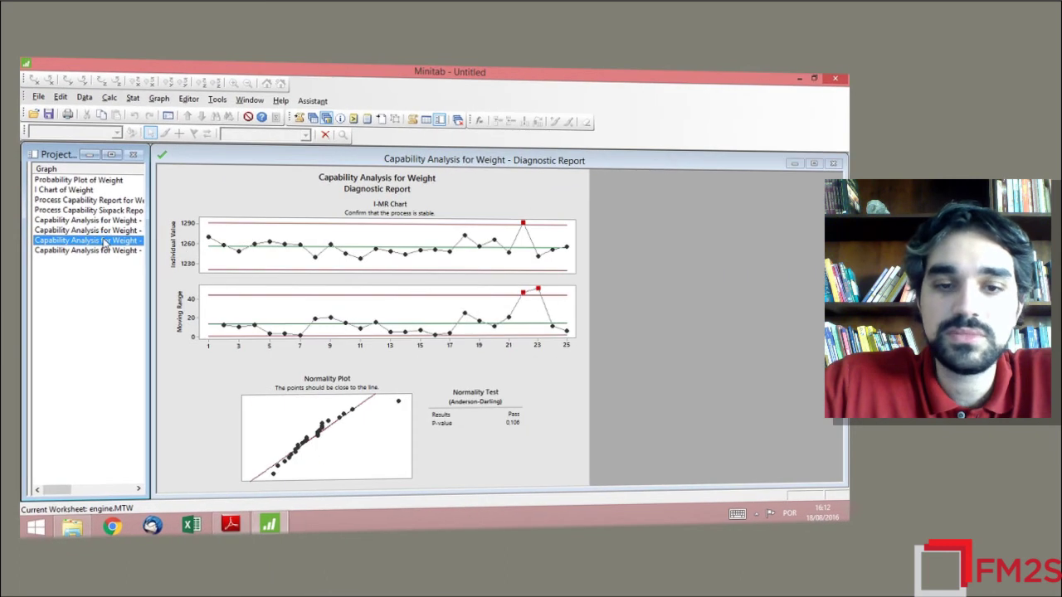
click(106, 231)
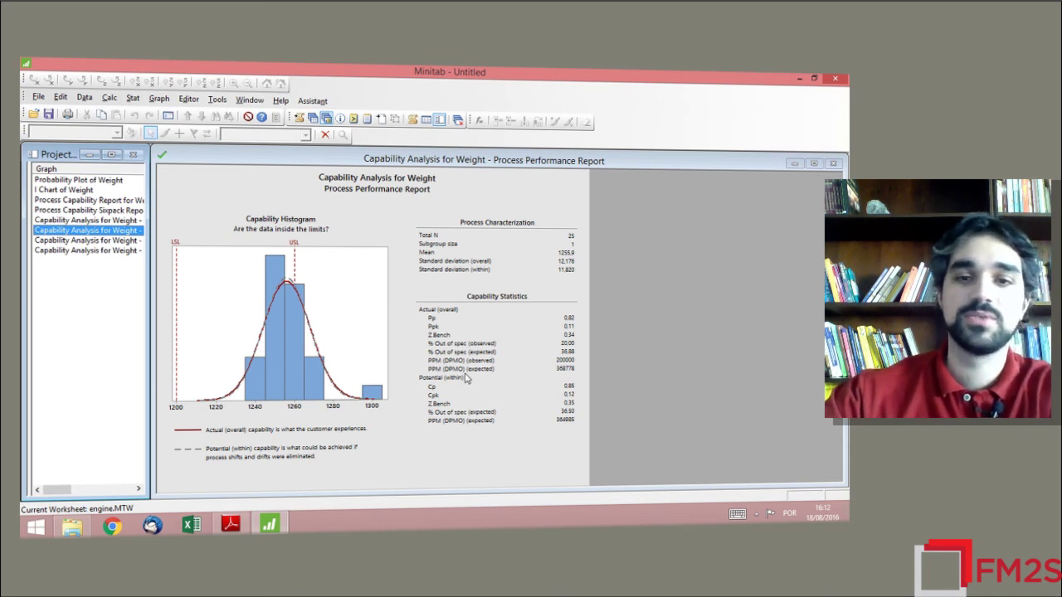
click(117, 220)
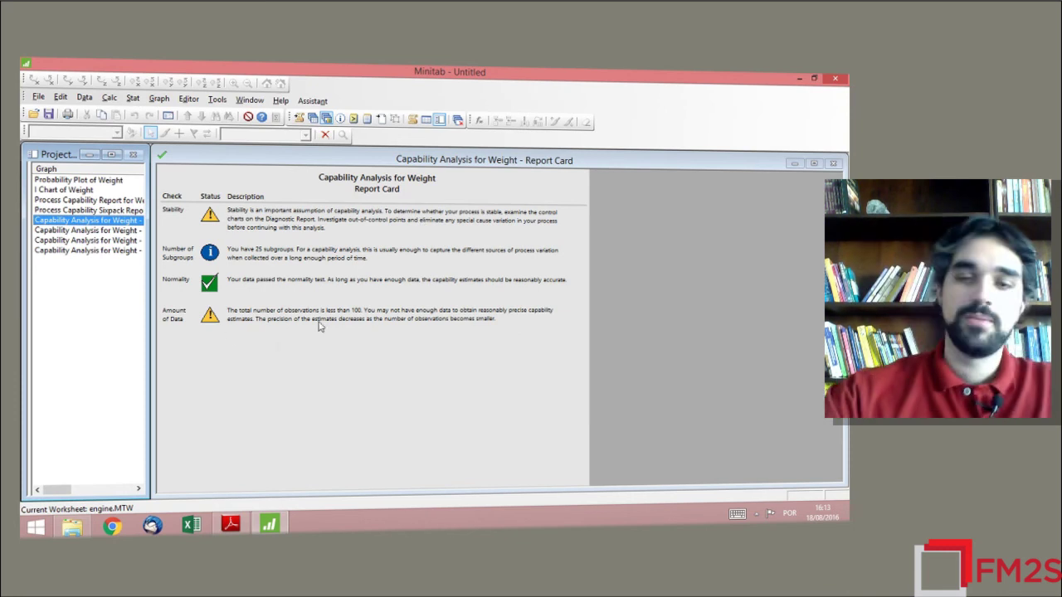
Step: Switch to the exercise PDF in Adobe Reader and go to the Capabilidade 2 exercise on page 4
click(232, 523)
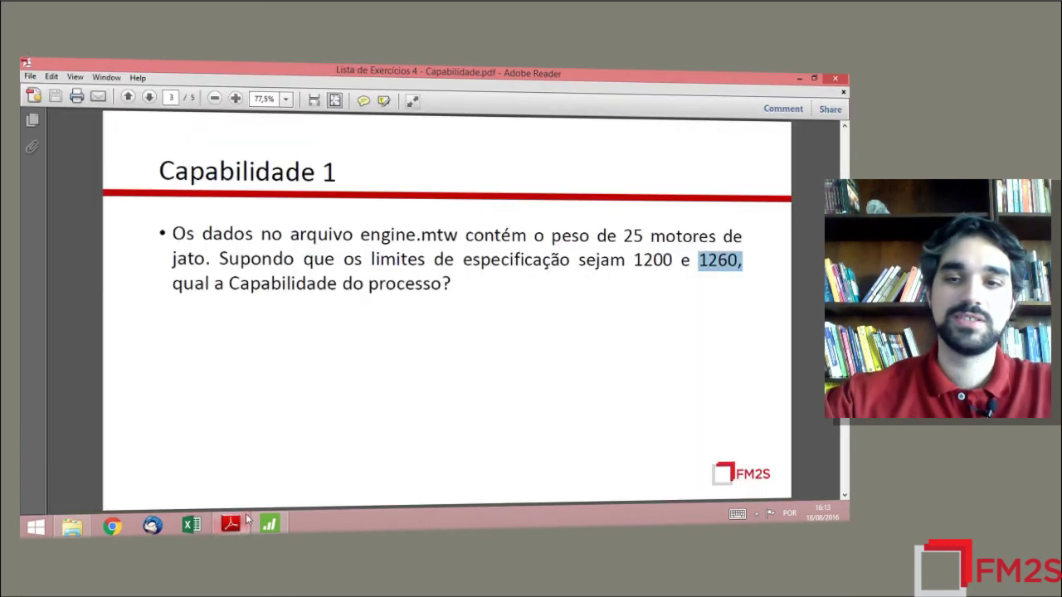
click(472, 352)
scroll(471, 353, down, 3)
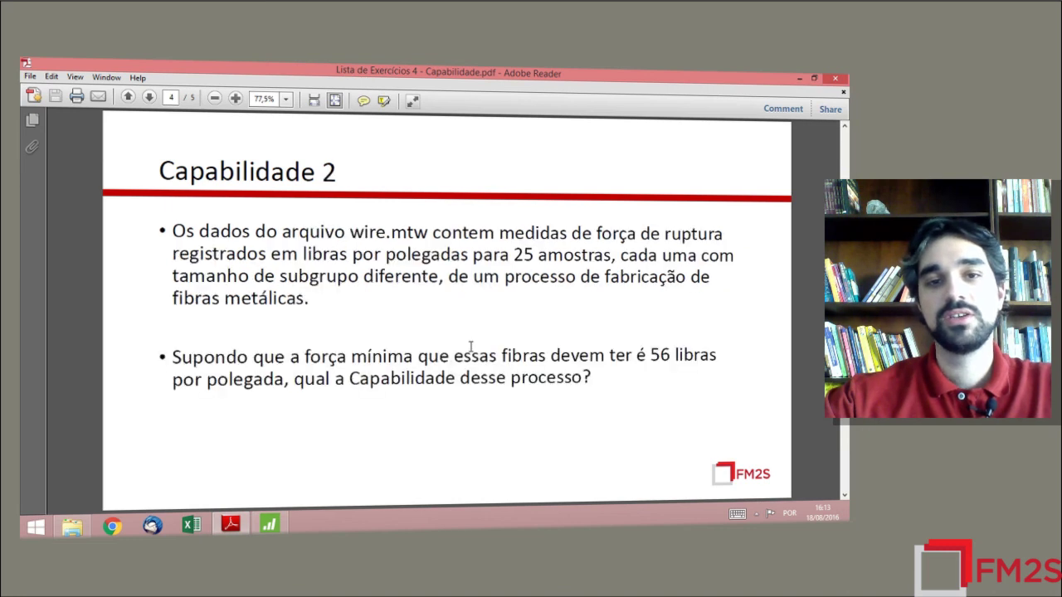